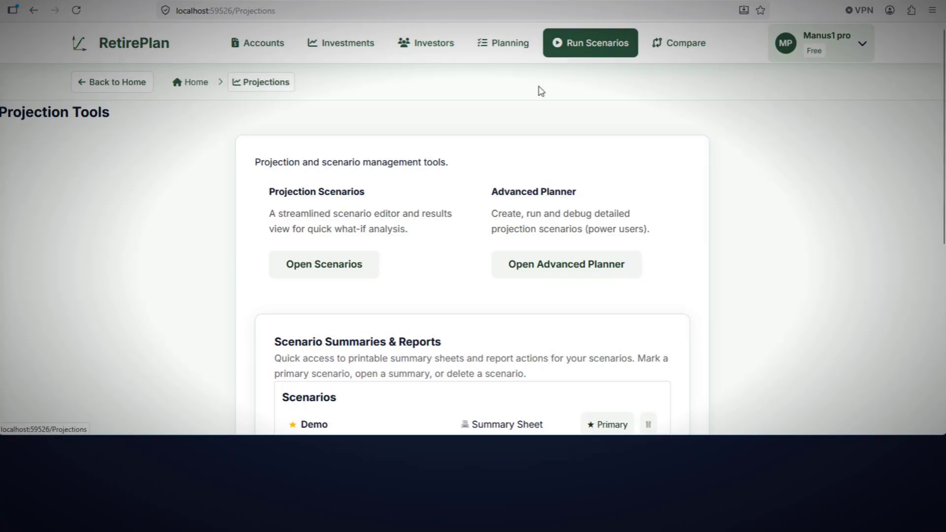
- Open the simplified projection scenarios list from the projection tools page
click(353, 275)
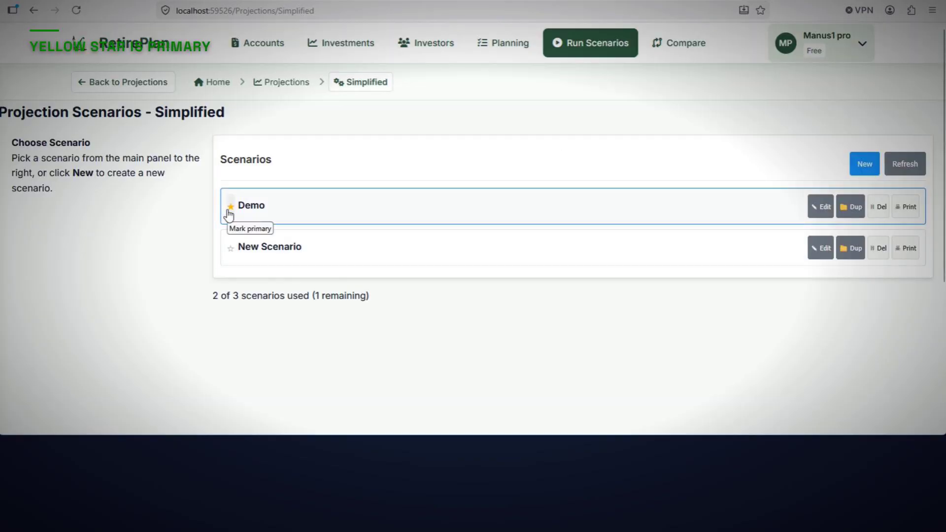
click(129, 38)
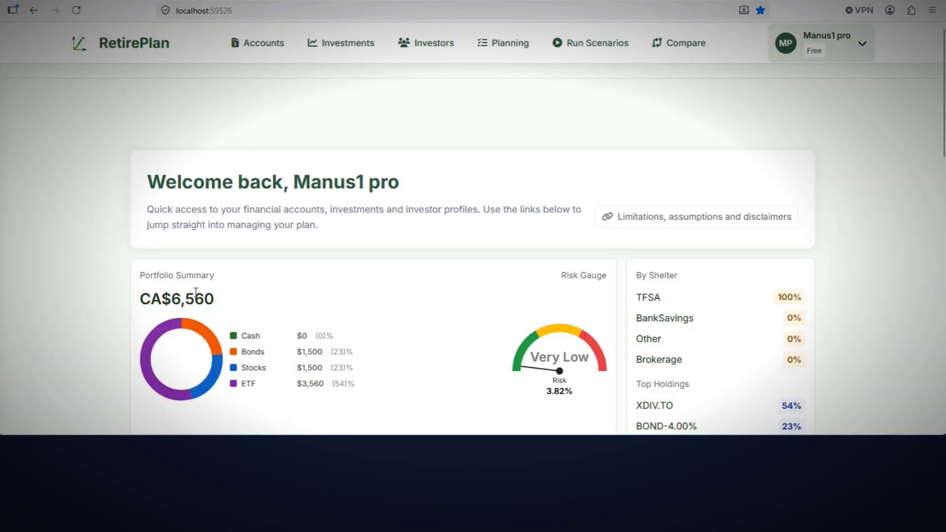
click(576, 45)
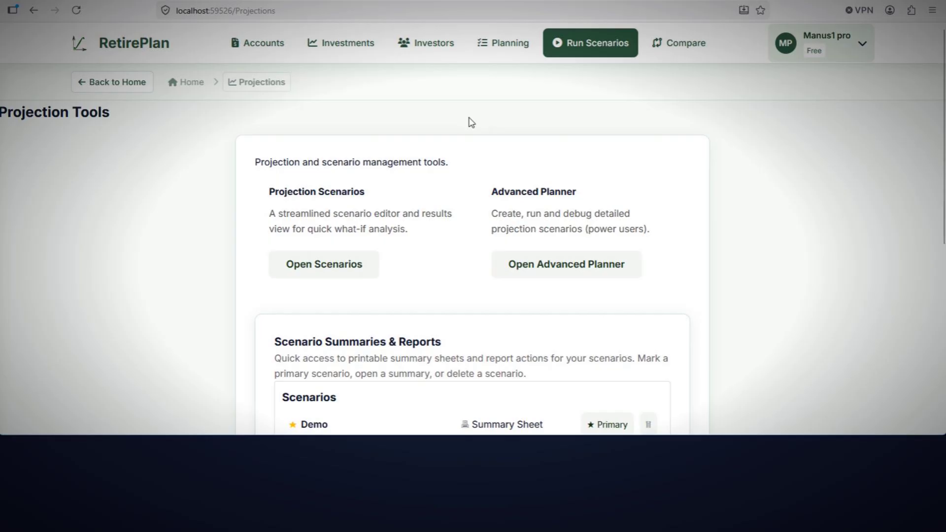
click(295, 263)
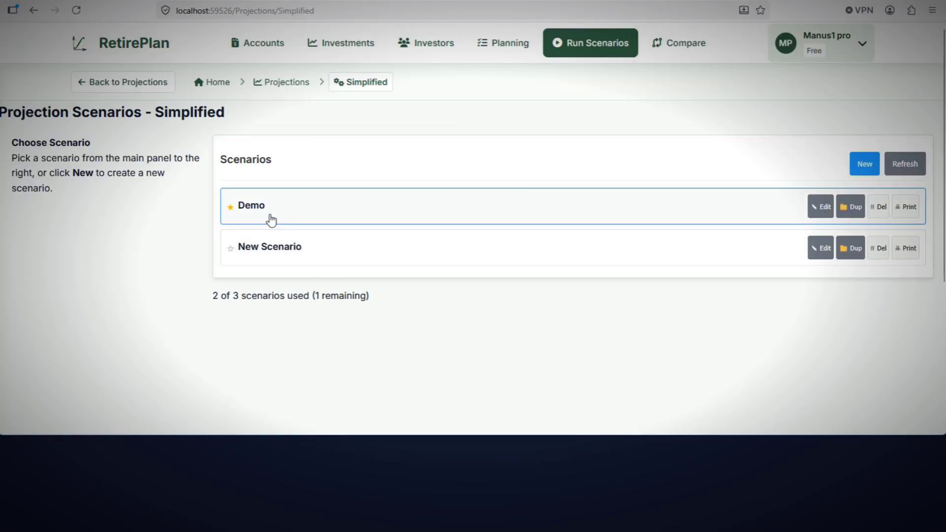
- Start a new scenario named Simple with the comment "Quick Run"
click(861, 167)
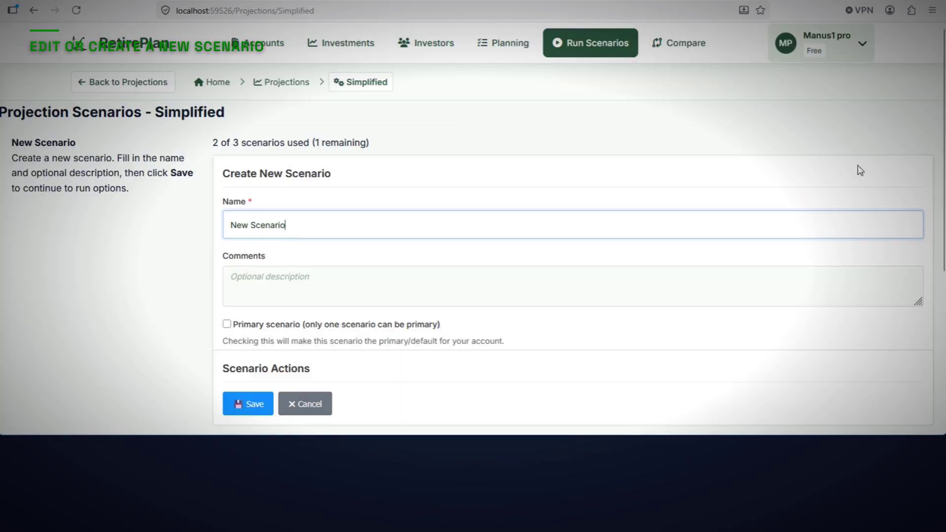
drag(286, 225, 230, 225)
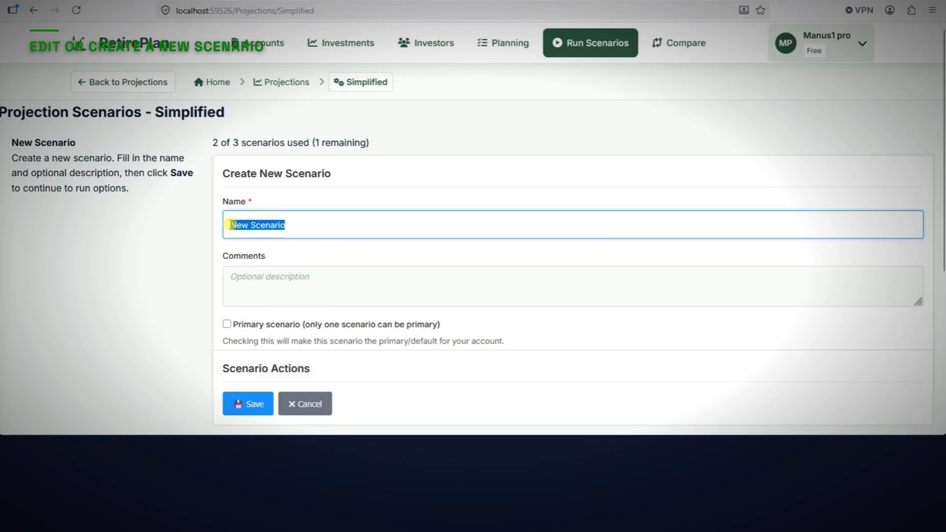
text(Sim)
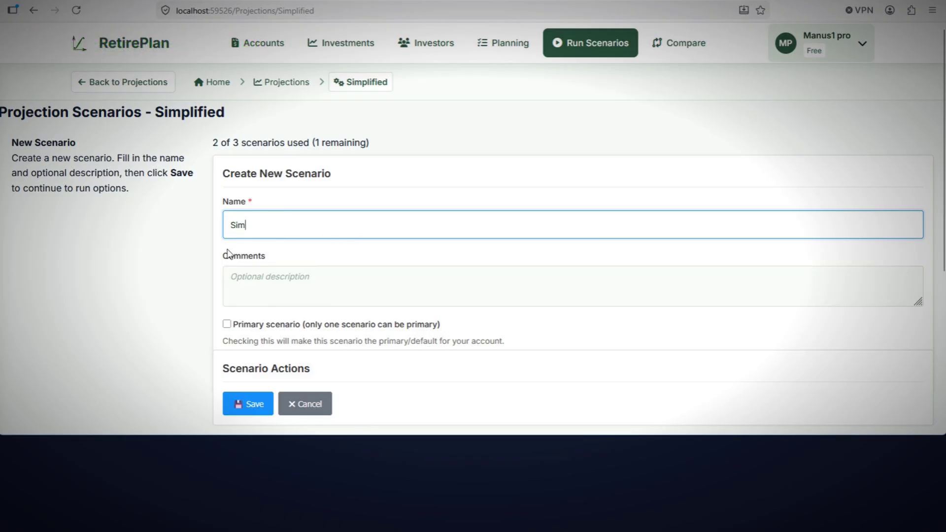
text(ple)
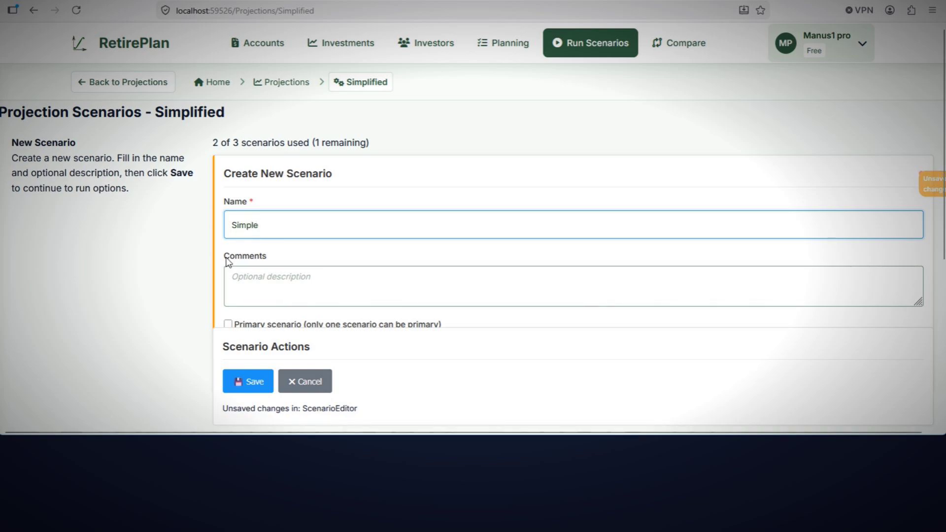
click(238, 290)
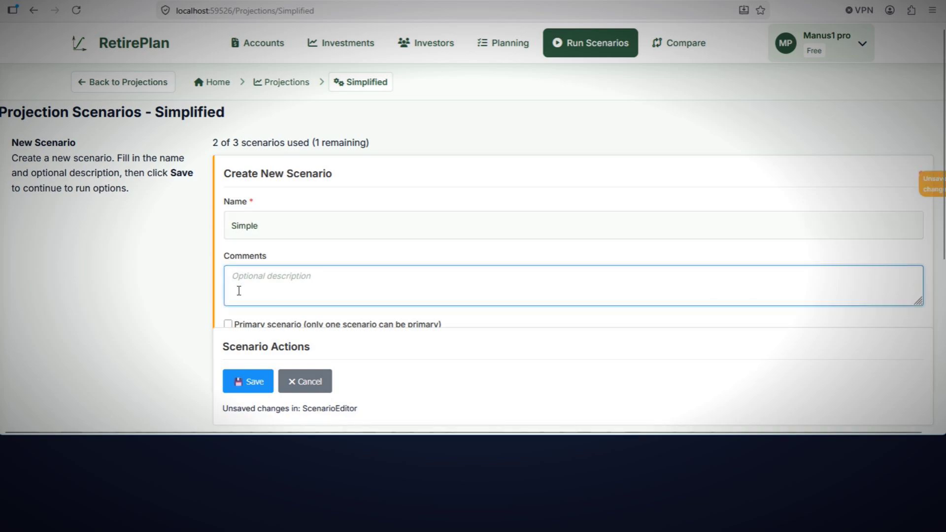
text(Q)
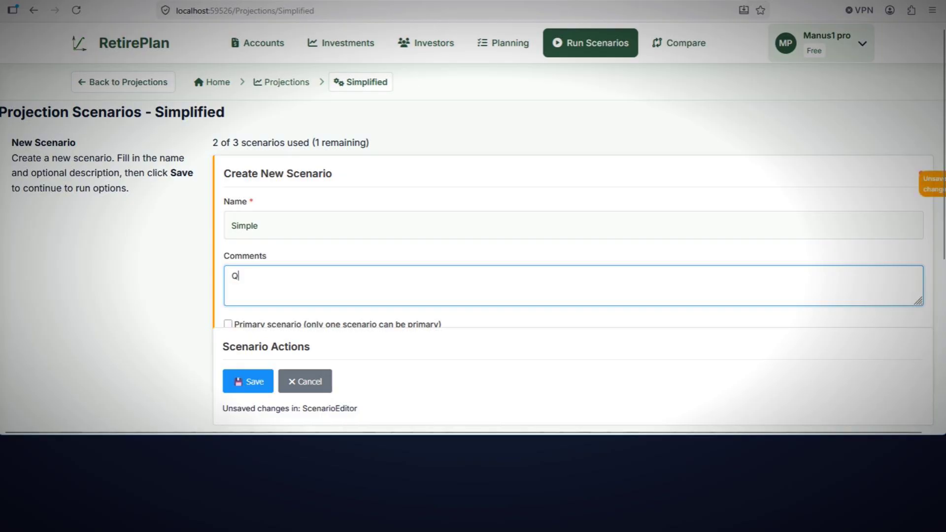
text(uick Run)
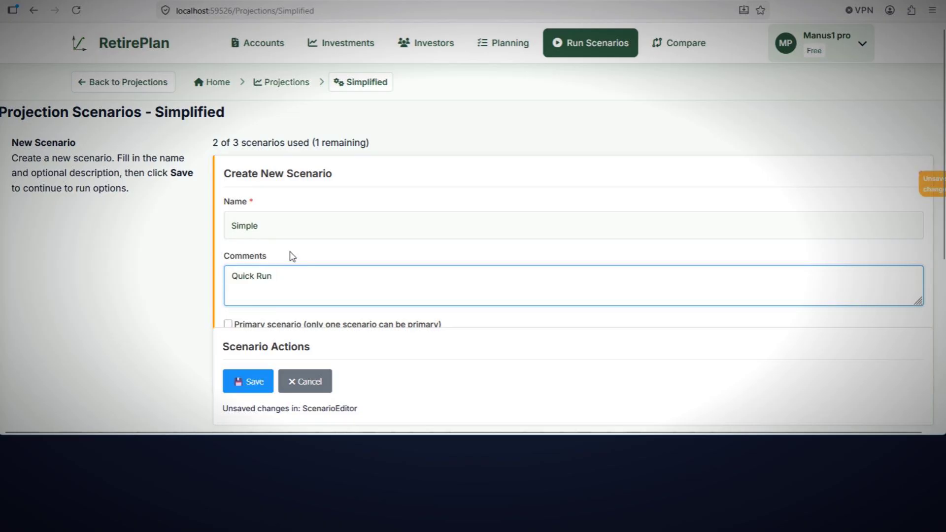
- Mark the new scenario as the primary scenario and save it
scroll(289, 259, down, 2)
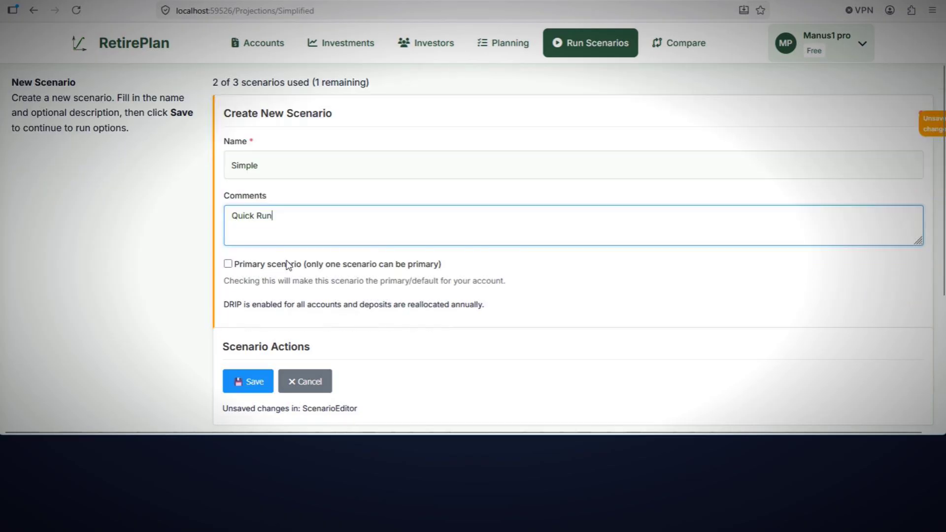
click(228, 264)
scroll(300, 236, down, 2)
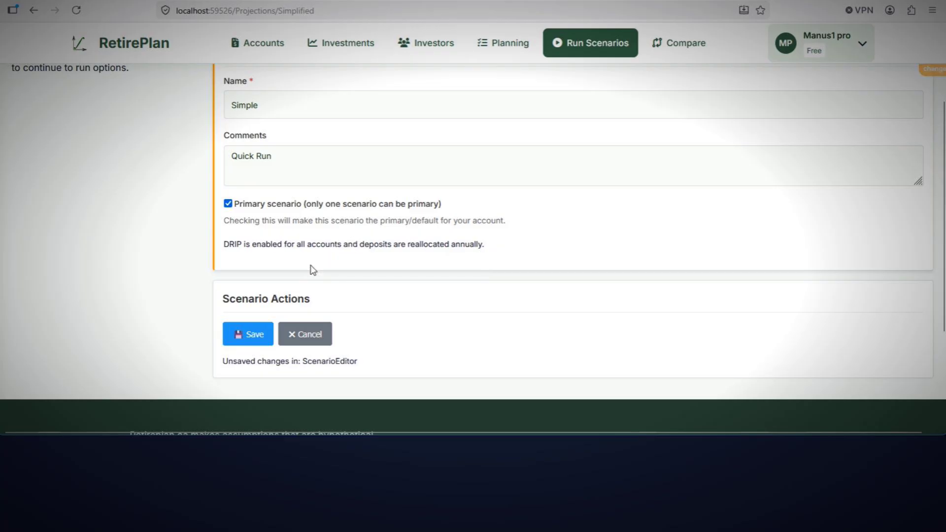
click(254, 335)
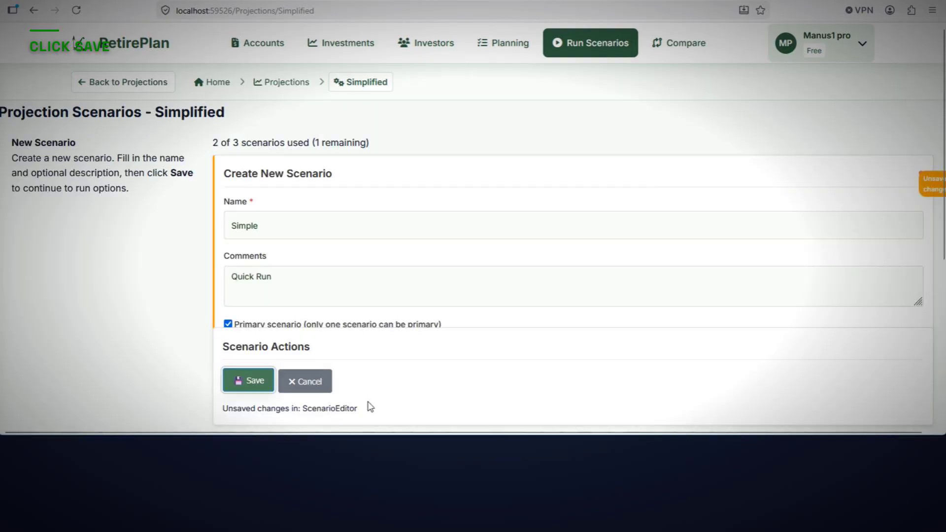
click(256, 385)
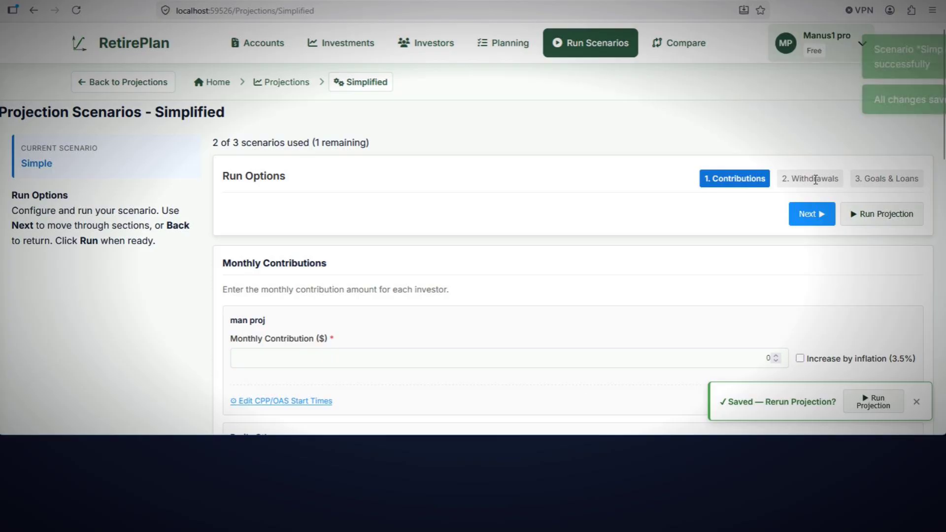
- Set the first investor's monthly contribution to $1500
click(816, 222)
scroll(394, 261, down, 3)
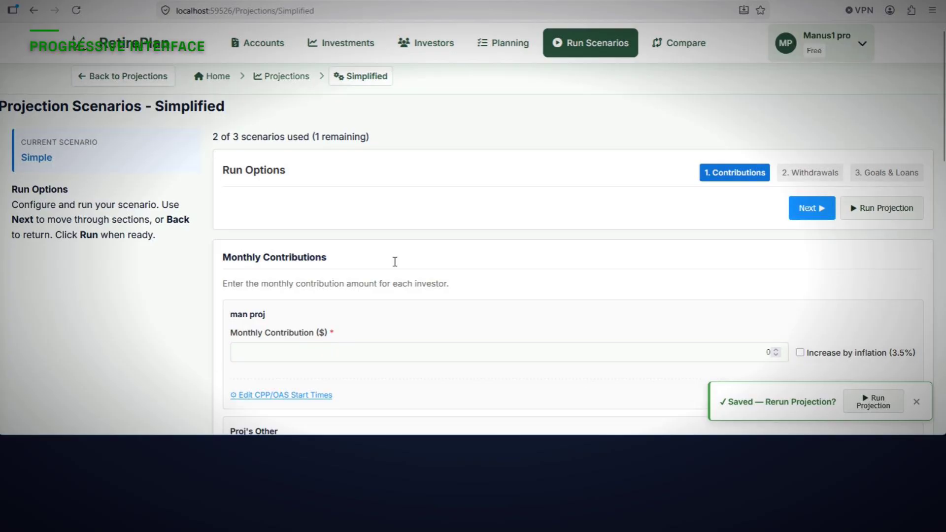
click(724, 238)
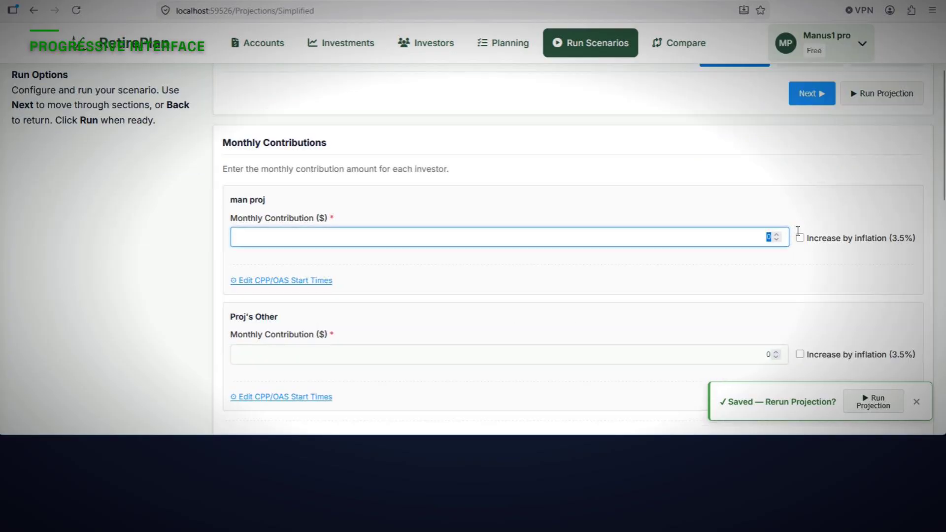
text(1500)
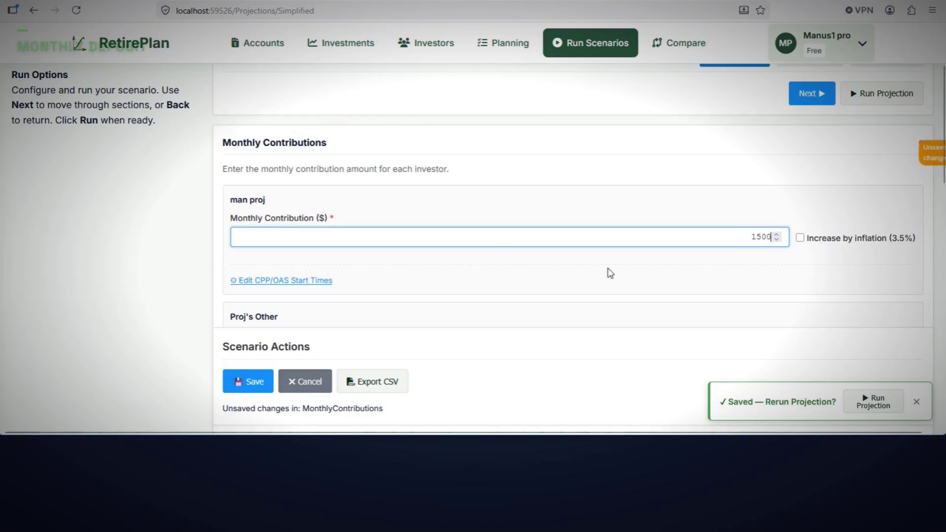
- Set the second investor's monthly contribution to $700 and enable the inflation increase for the first investor's contribution
scroll(520, 279, down, 2)
scroll(521, 280, down, 2)
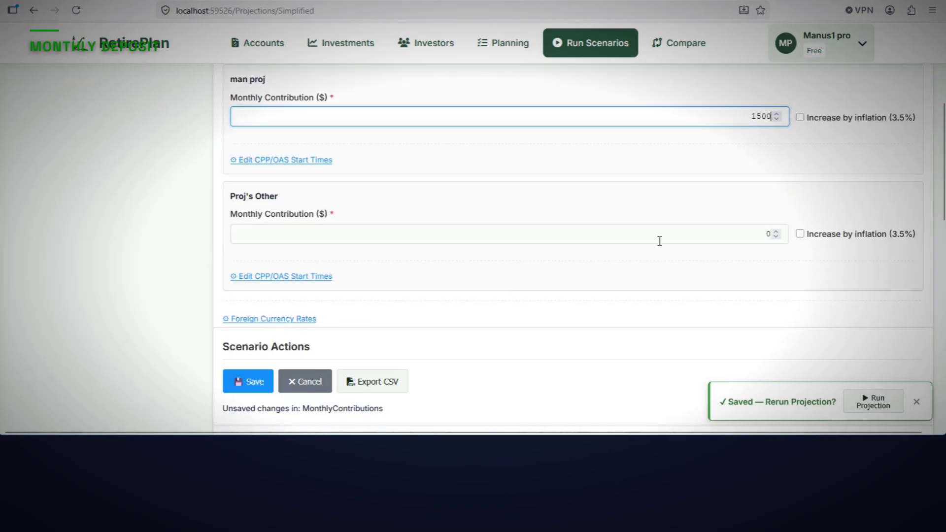
click(734, 234)
text(700)
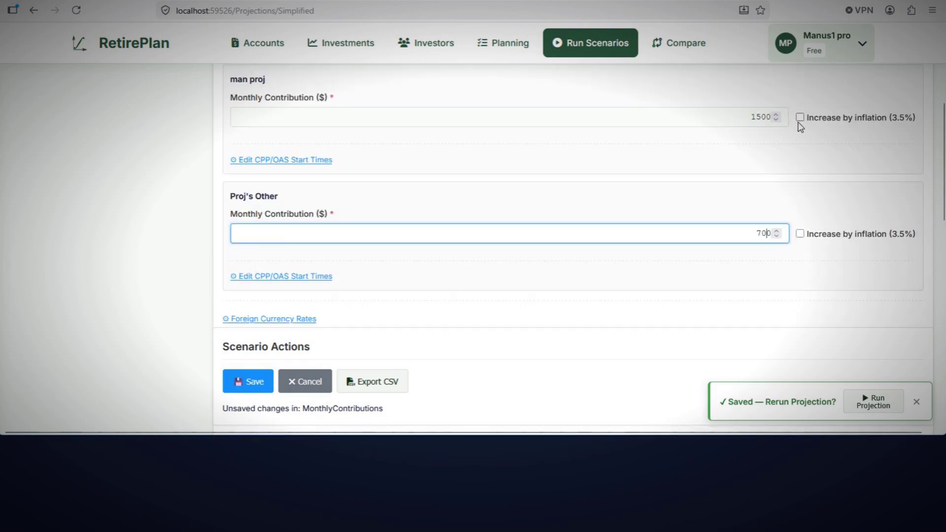
click(797, 120)
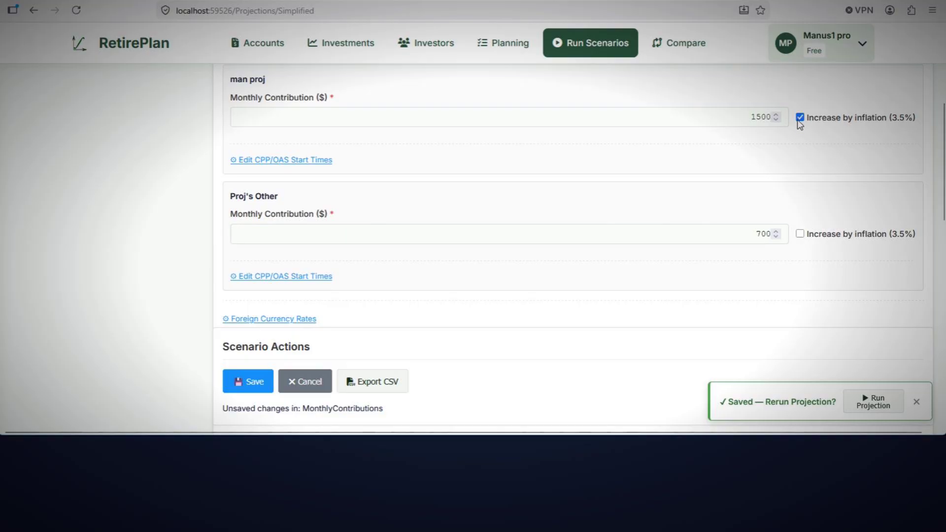
- Set the exchange rate to 1 USD = 1.45 CAD and prefer highest-yield BONDS instead of CASH when depositing
scroll(593, 214, down, 2)
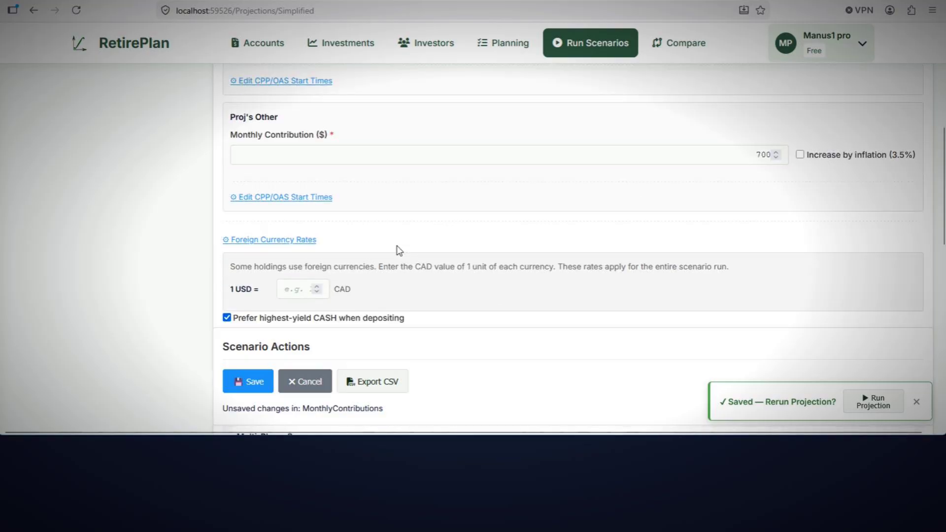
click(299, 252)
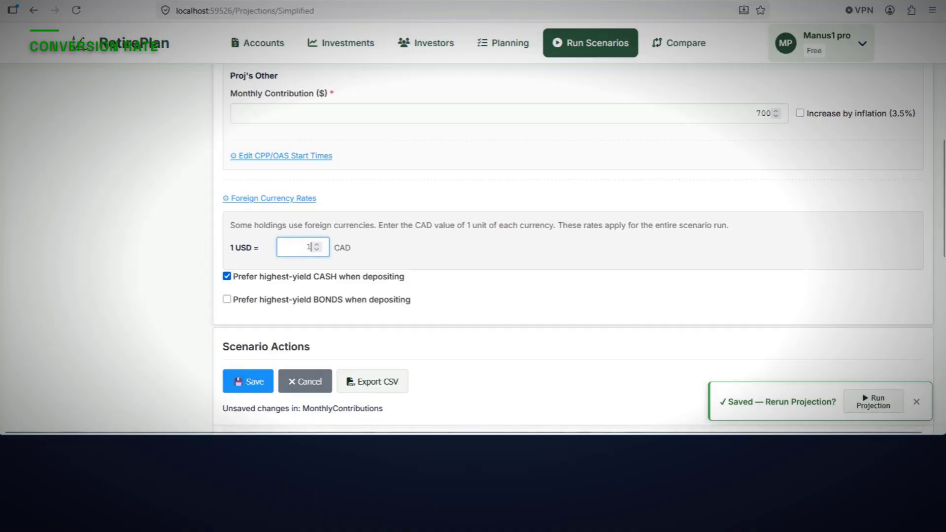
text(1.45)
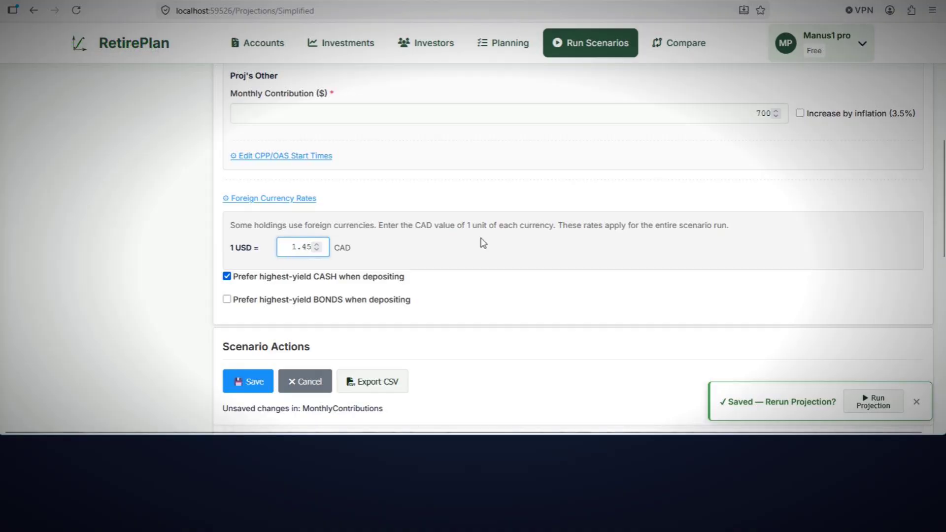
scroll(483, 243, down, 1)
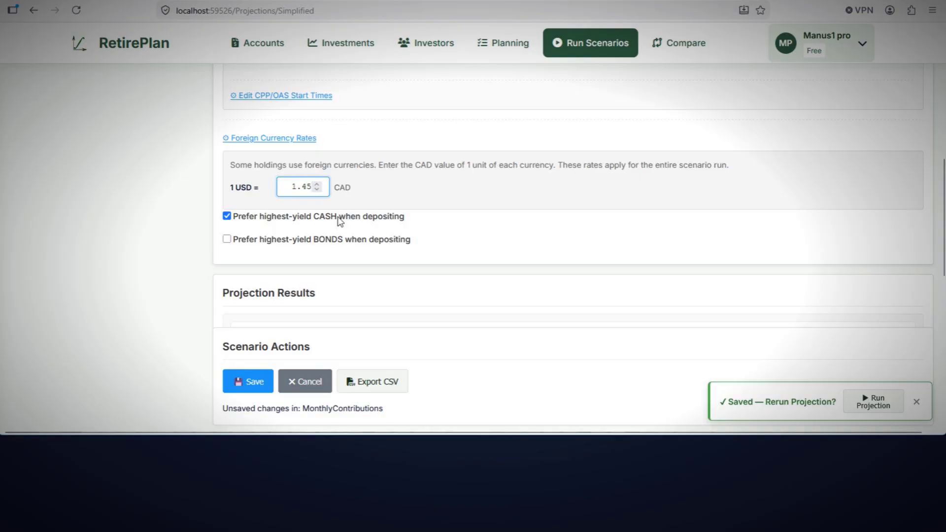
click(322, 240)
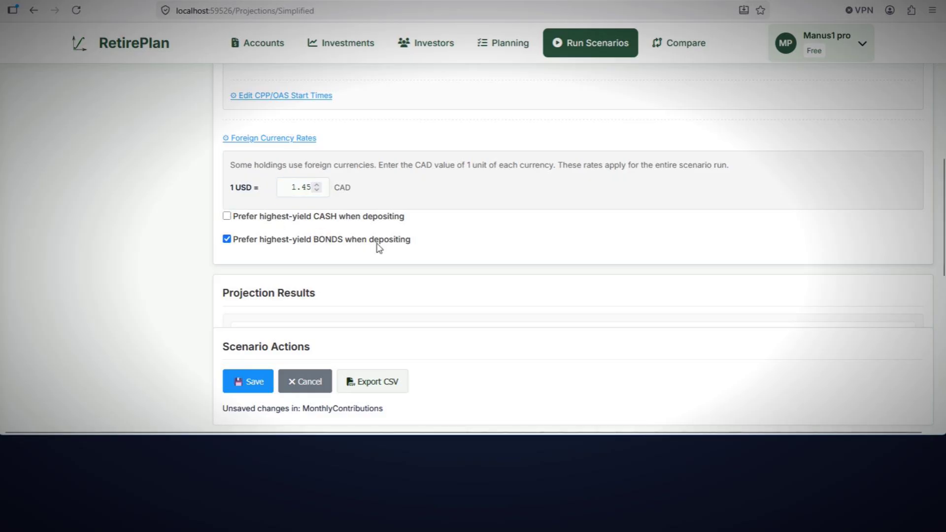
- Advance to the Withdrawals section of the run options and choose Target Balance as the allocation strategy
scroll(379, 248, down, 2)
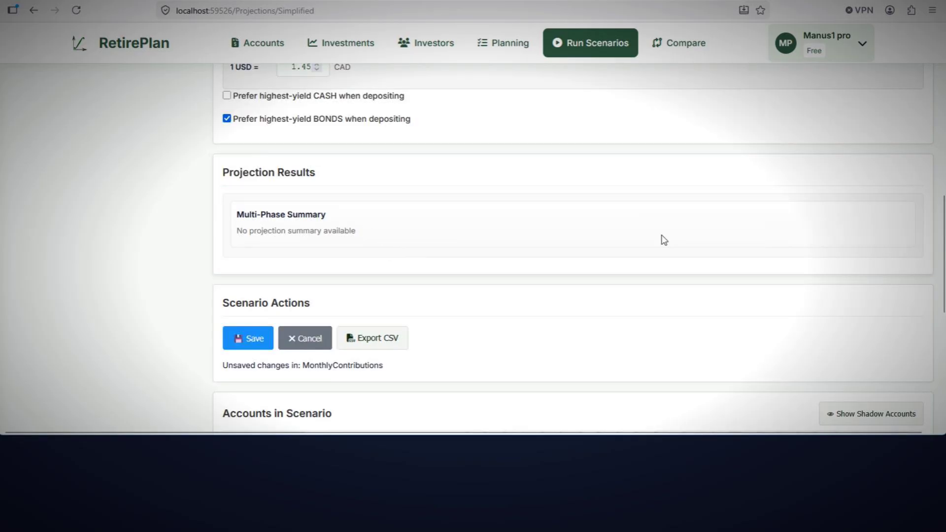
scroll(664, 240, up, 9)
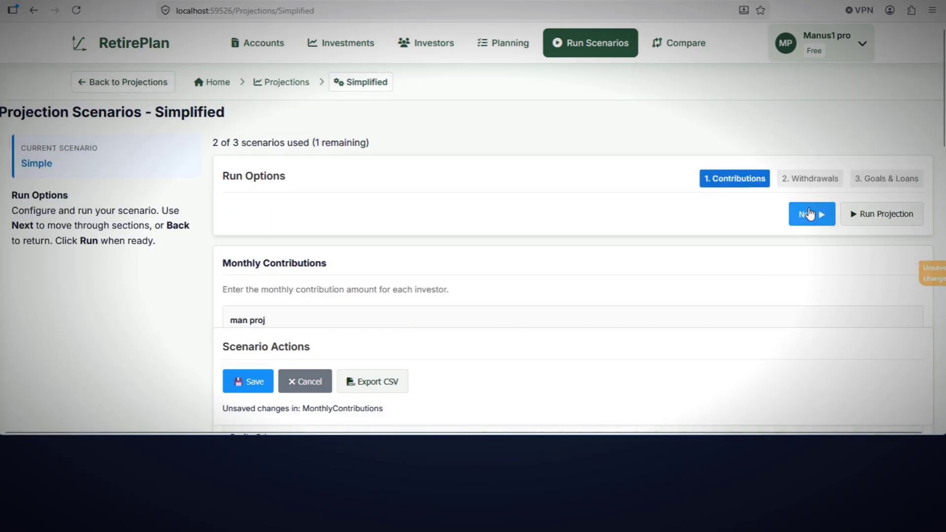
click(809, 214)
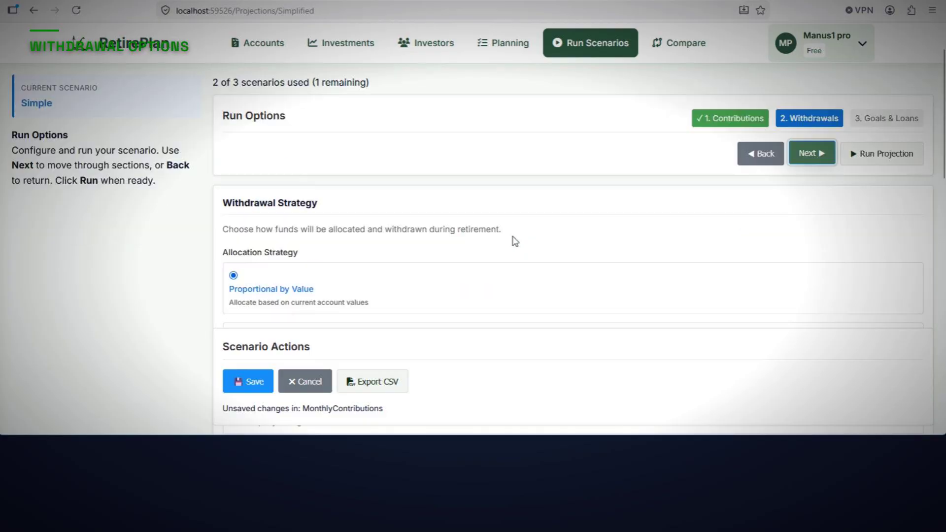
scroll(394, 234, down, 1)
scroll(295, 252, down, 1)
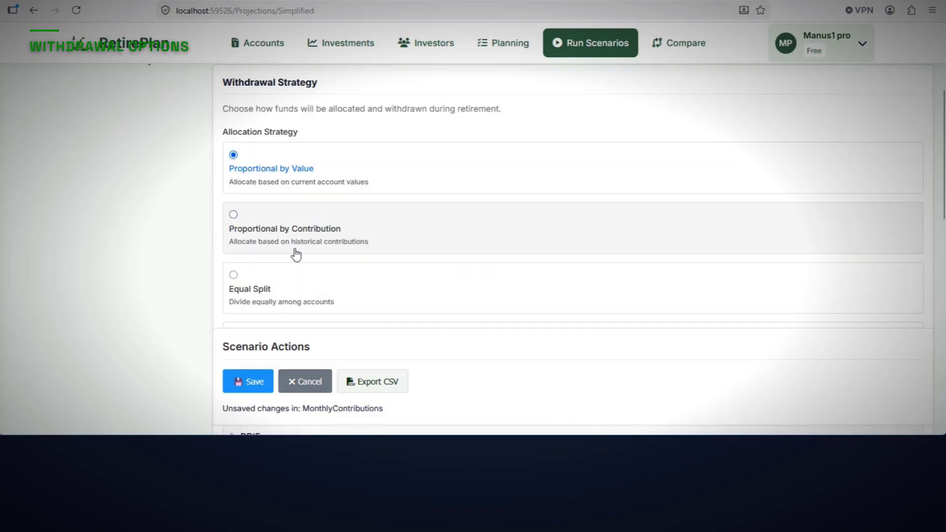
scroll(296, 232, down, 1)
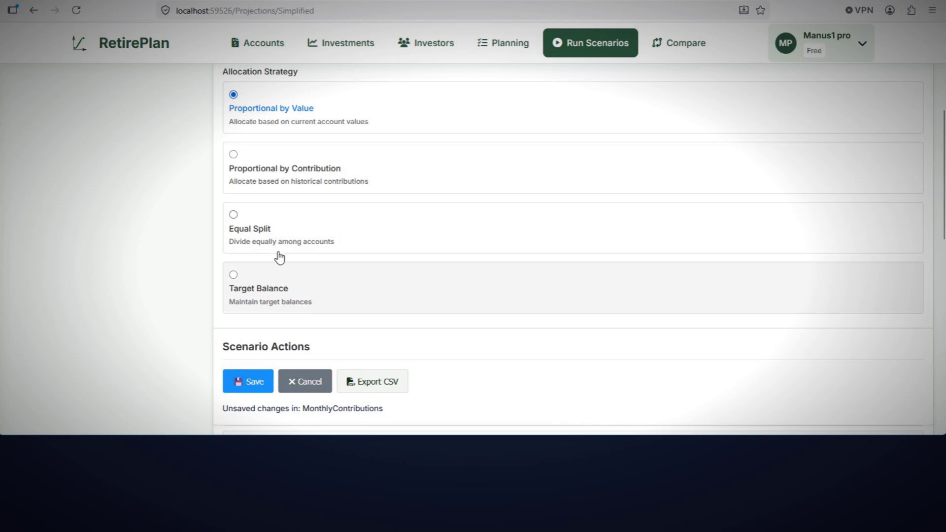
click(278, 288)
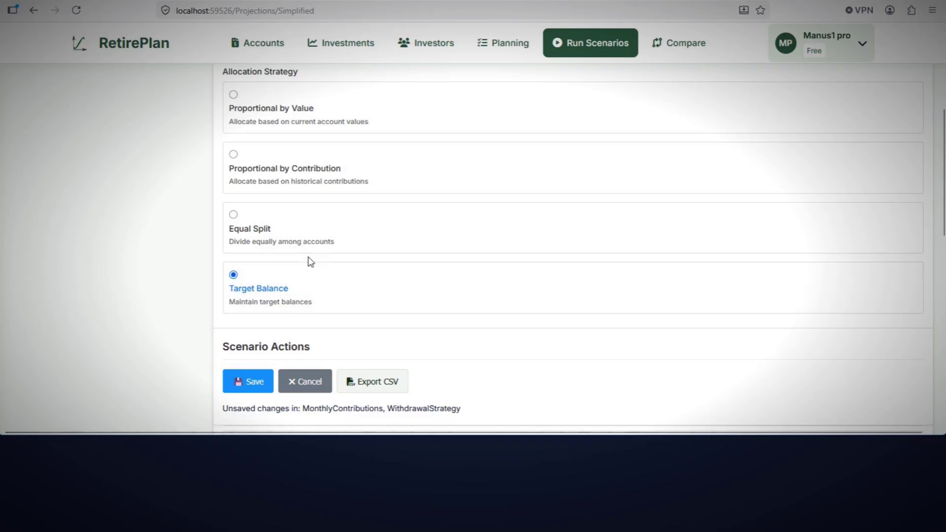
- Move TFSA above Non-Registered (Taxable) in the withdrawal sequence and turn the 4% withdrawal rule off
scroll(315, 269, down, 2)
scroll(347, 234, down, 2)
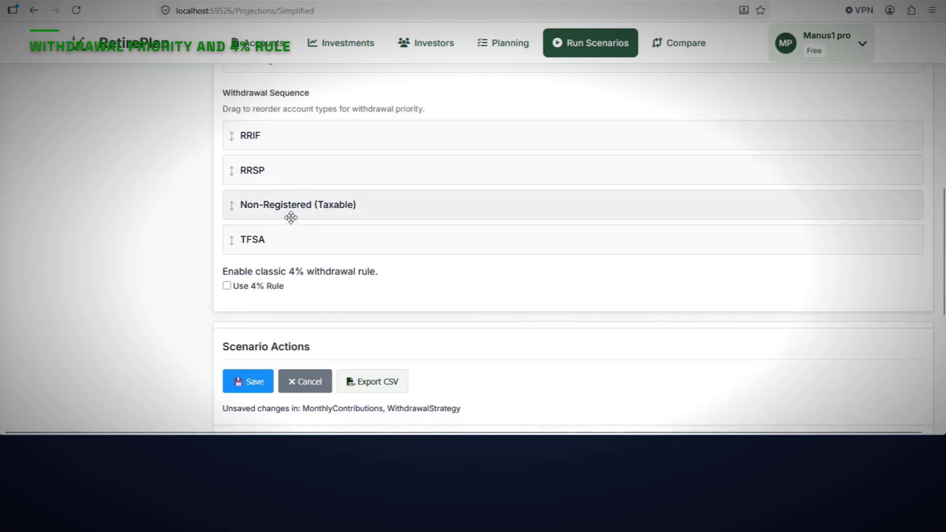
drag(288, 240, 291, 200)
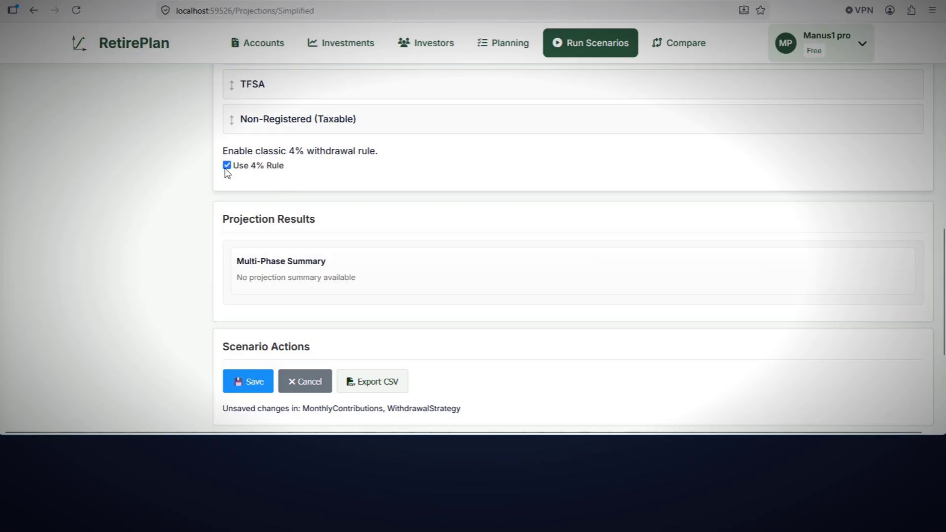
click(226, 166)
scroll(294, 186, down, 1)
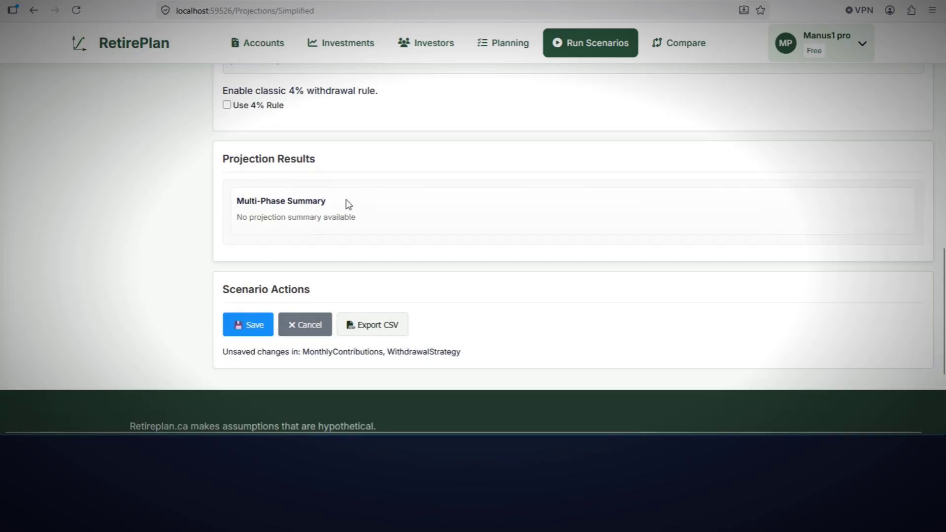
- Advance to the Goals & Loans section and keep Avalanche (highest rate first) as the debt paydown strategy
scroll(782, 190, up, 15)
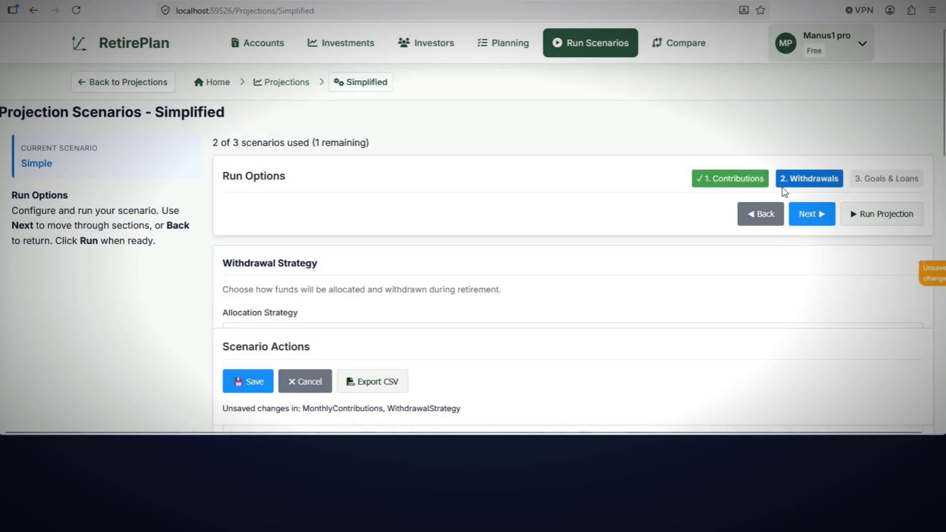
click(799, 214)
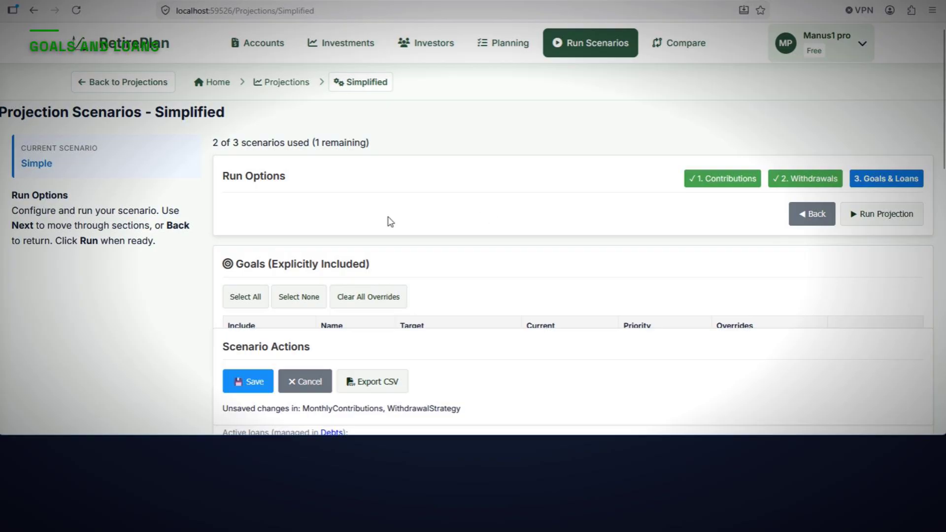
scroll(390, 222, down, 3)
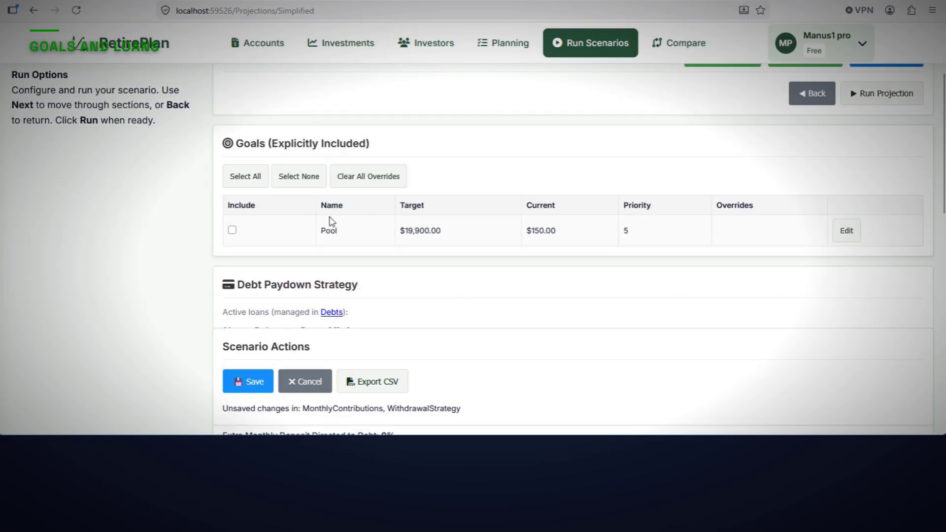
scroll(242, 212, down, 3)
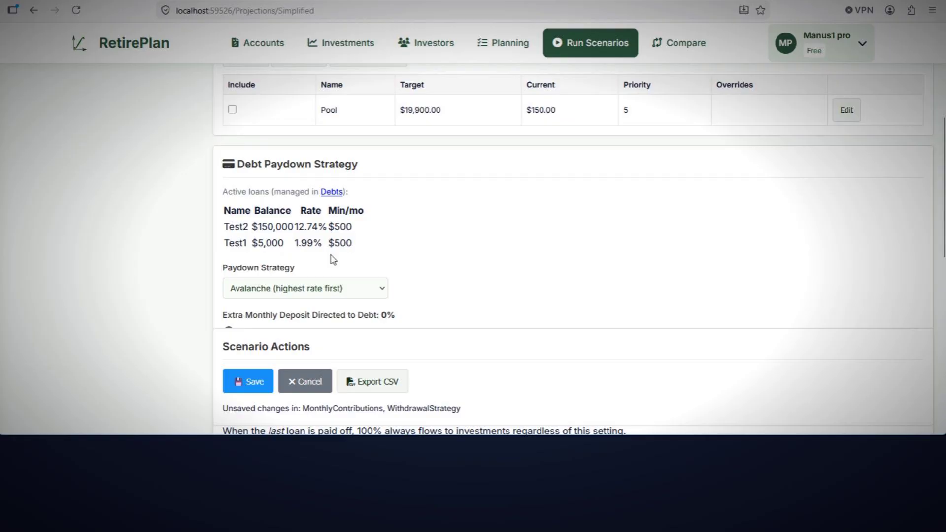
scroll(332, 258, down, 3)
click(293, 170)
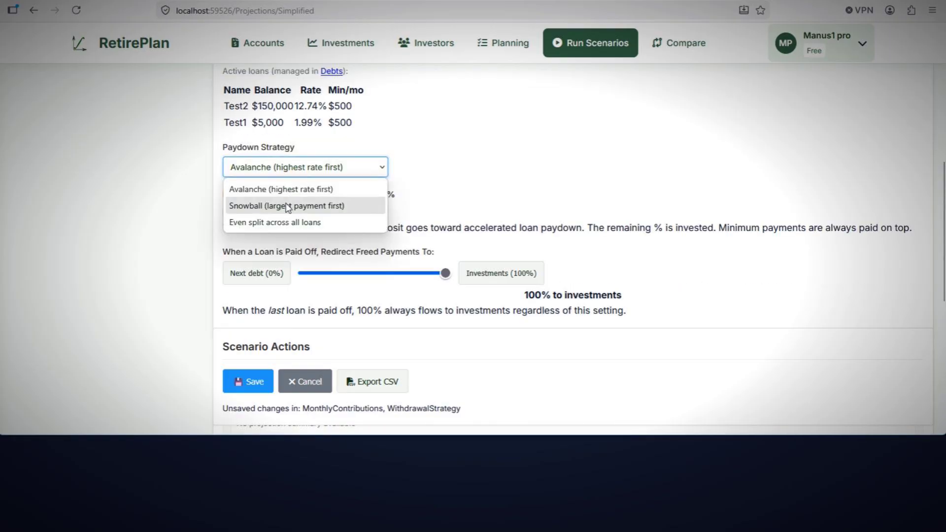
click(544, 178)
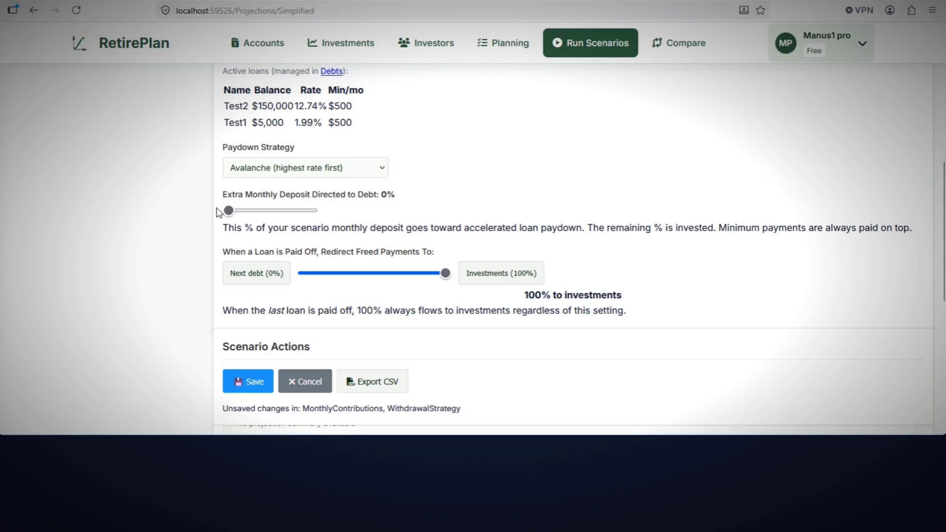
- Keep the extra monthly deposit directed to debt at 0% and redirect freed loan payments 100% to investments
mouse_move(228, 211)
mouse_down()
mouse_move(289, 211)
mouse_move(227, 211)
mouse_up()
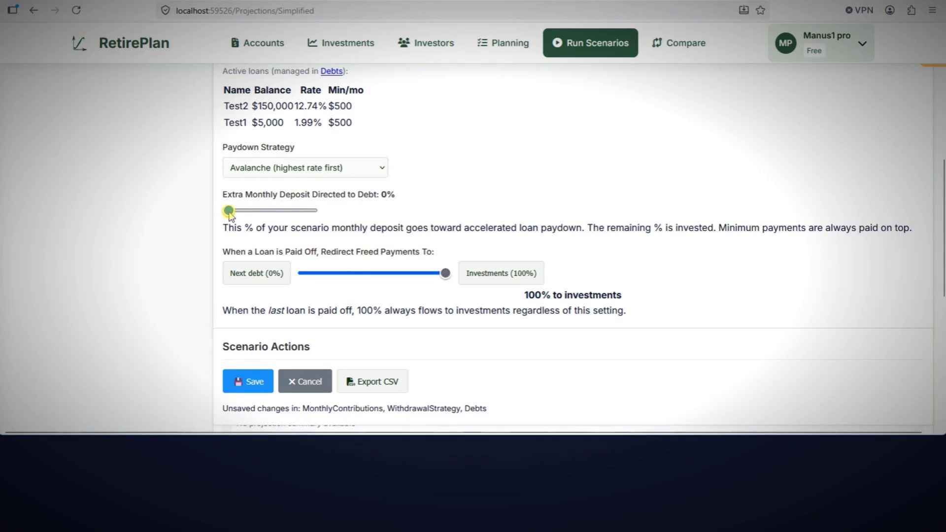
scroll(369, 252, down, 1)
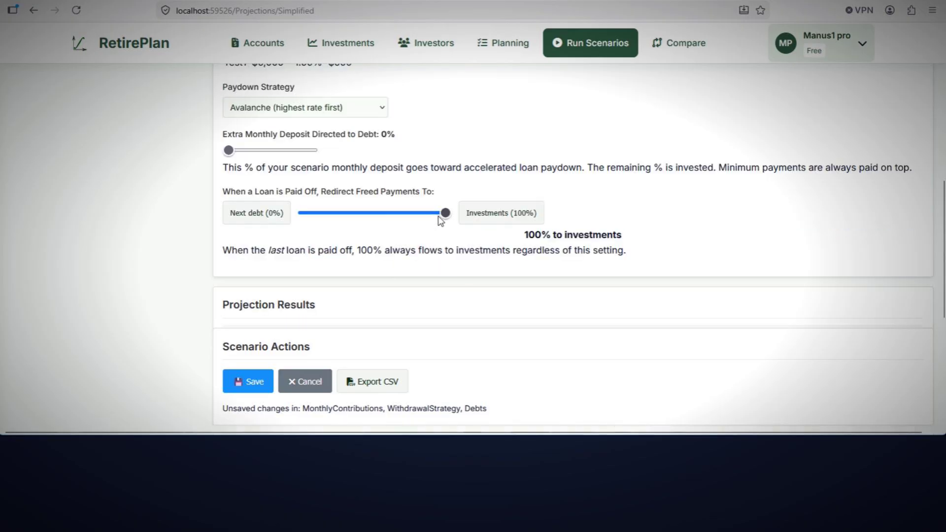
drag(445, 217, 536, 246)
scroll(639, 221, down, 2)
- Run the projection for the Simple scenario and review its multi-phase summary
scroll(640, 222, up, 9)
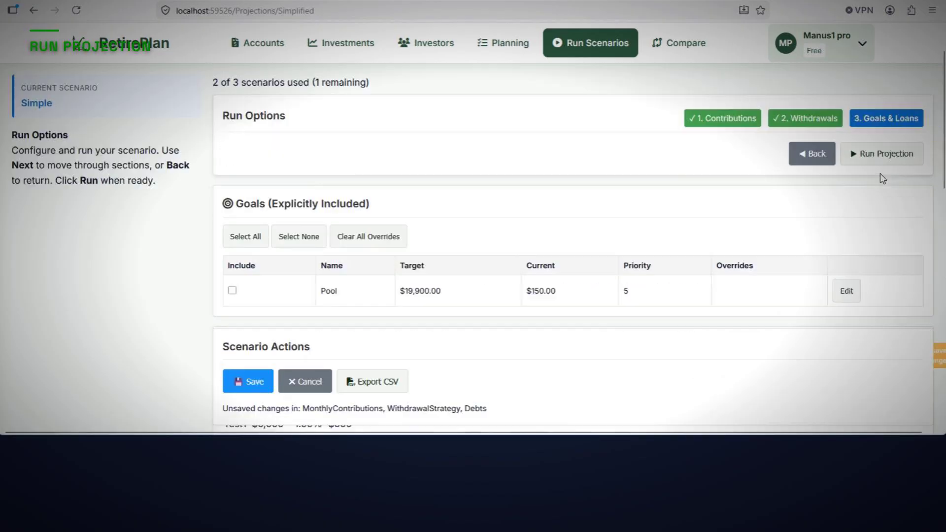
click(860, 215)
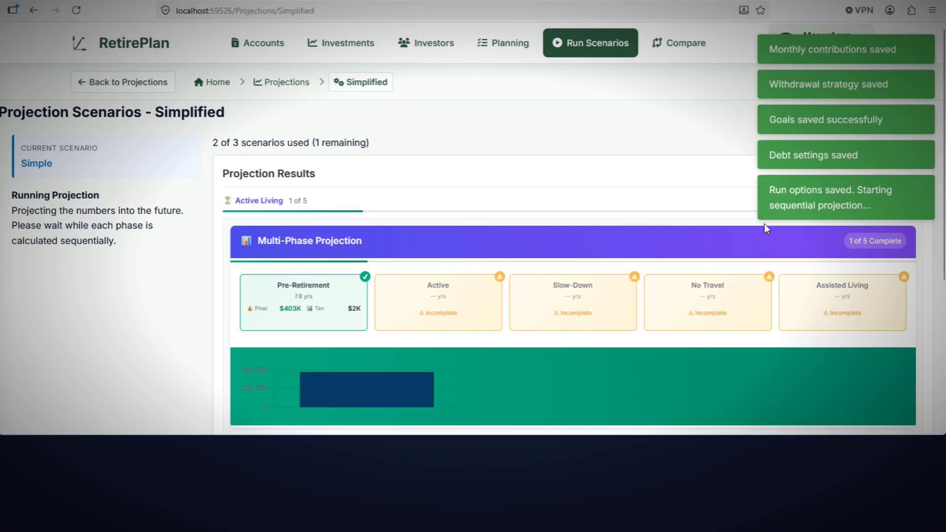
scroll(760, 225, down, 1)
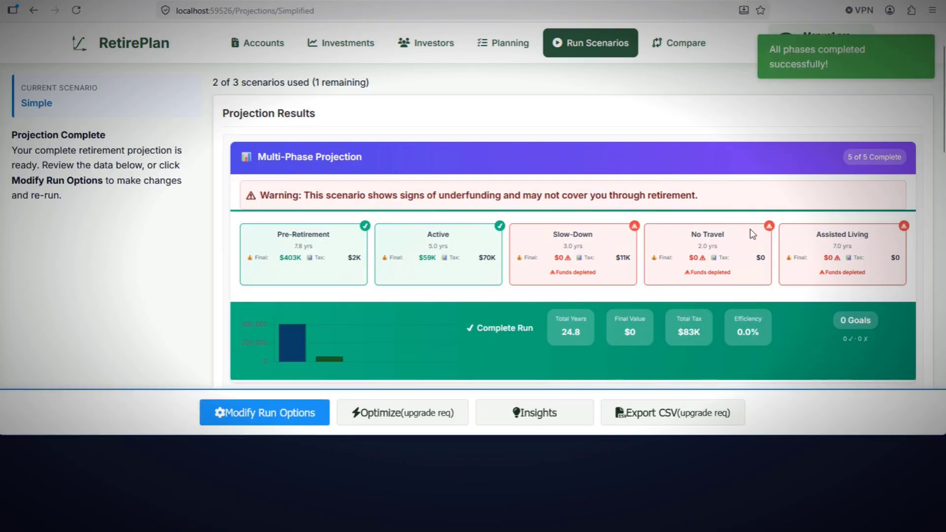
scroll(352, 292, down, 1)
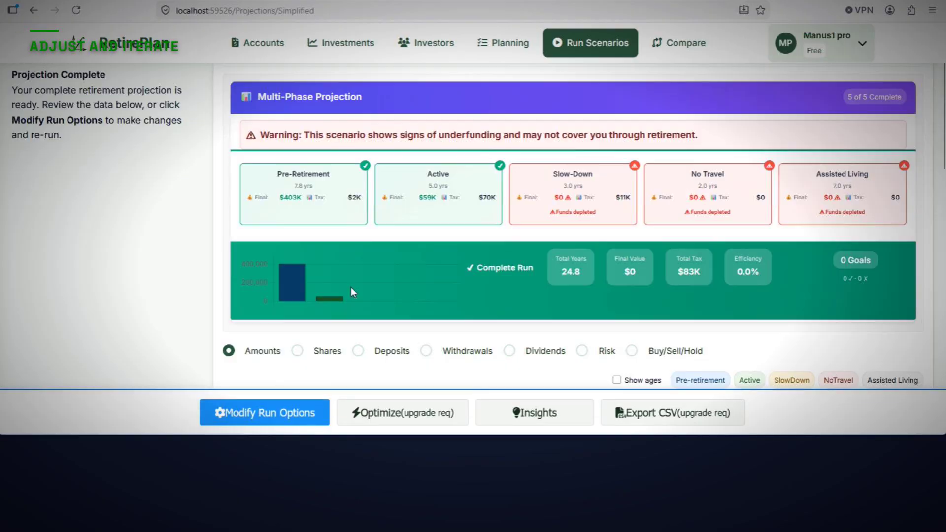
- Reopen the run options, set the second investor's monthly contribution to $1700 and save the scenario
click(256, 413)
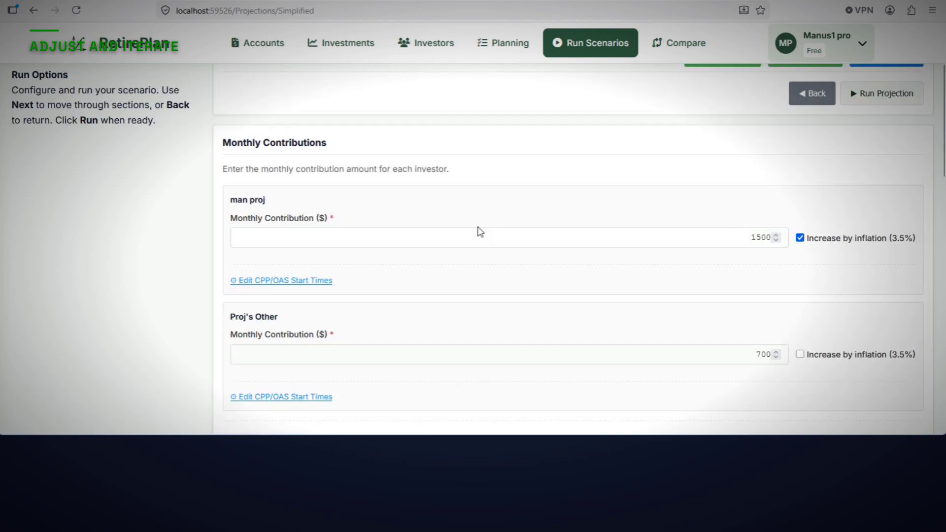
click(755, 237)
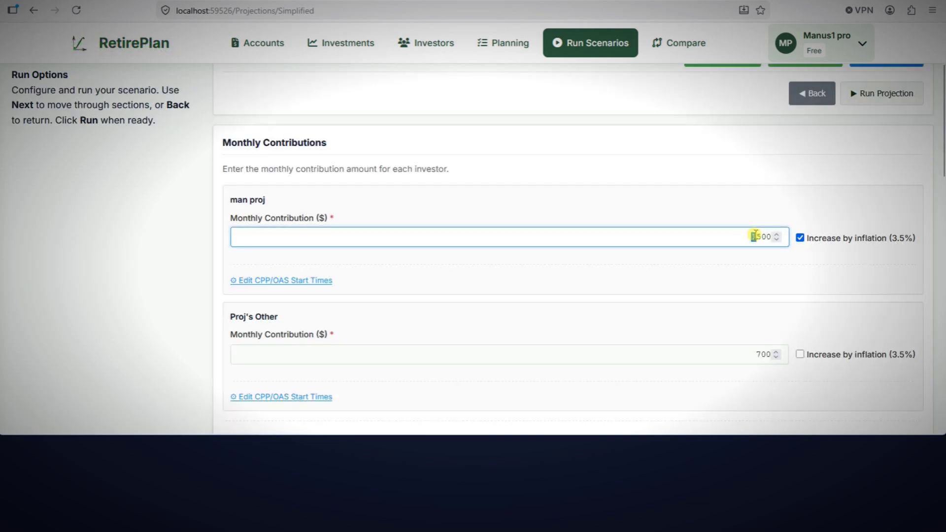
click(731, 354)
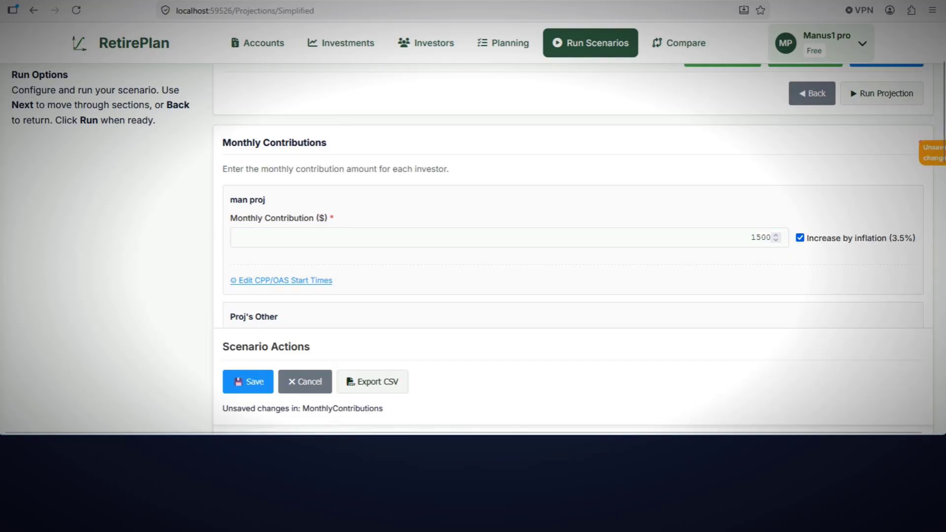
click(242, 382)
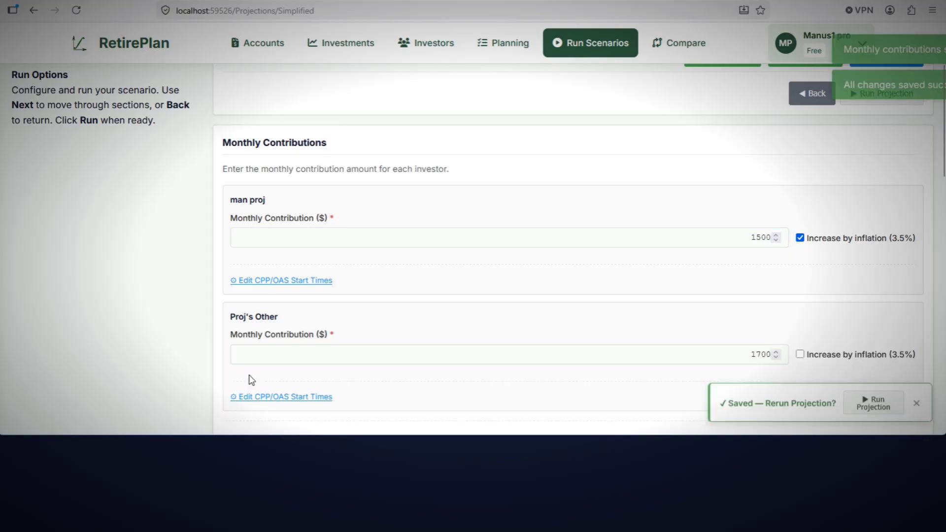
- Rerun the projection with the saved contribution and review the updated multi-phase summary
click(863, 403)
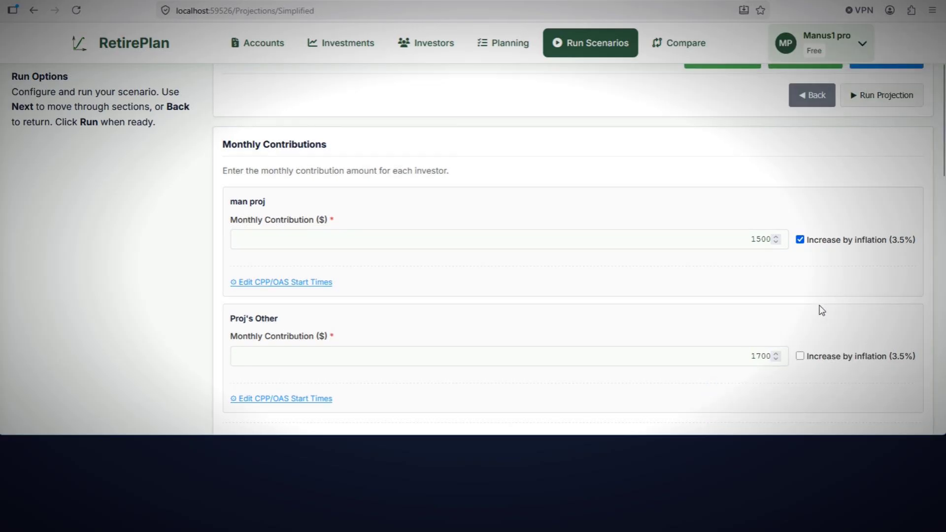
scroll(821, 311, up, 3)
scroll(821, 311, down, 10)
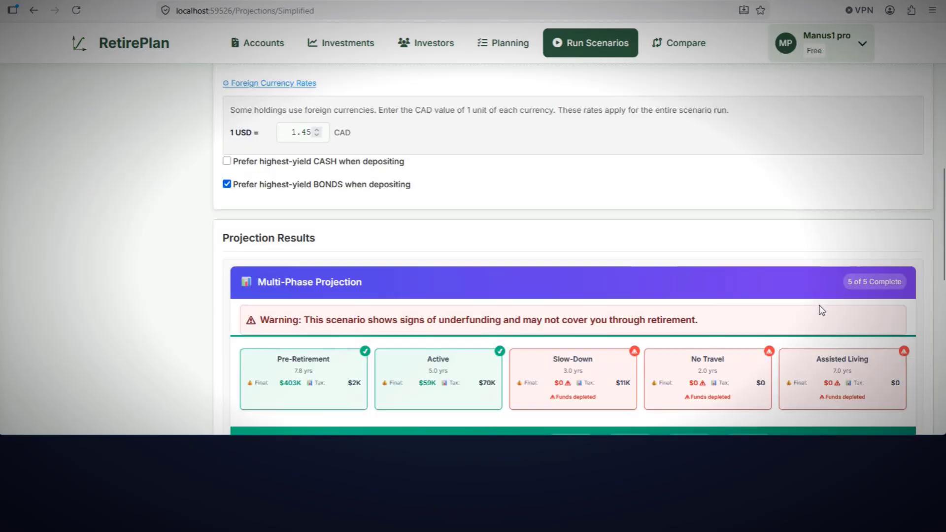
scroll(821, 310, up, 5)
scroll(821, 310, up, 4)
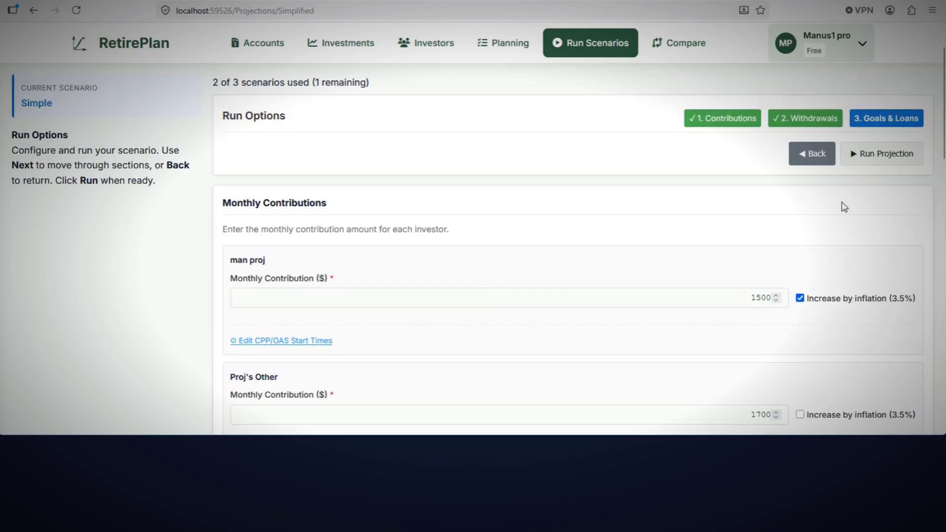
click(862, 155)
scroll(673, 275, down, 5)
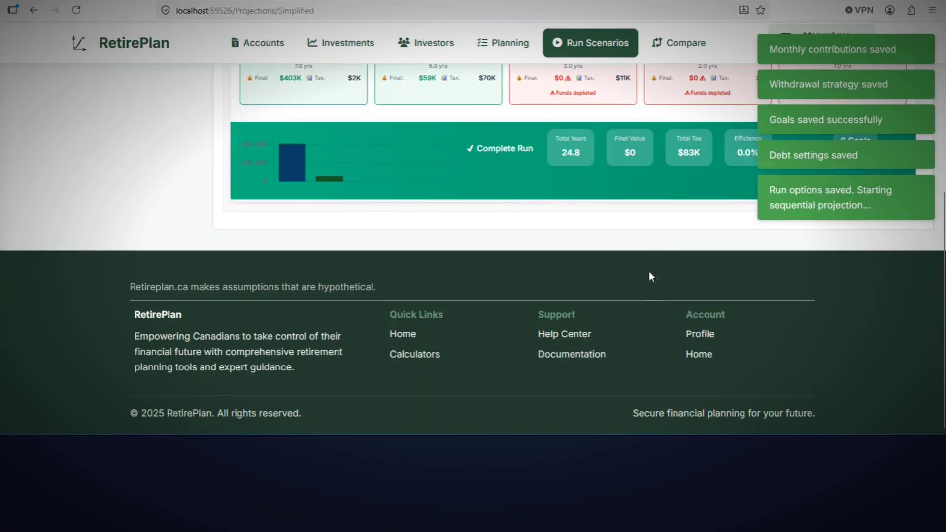
scroll(654, 258, up, 1)
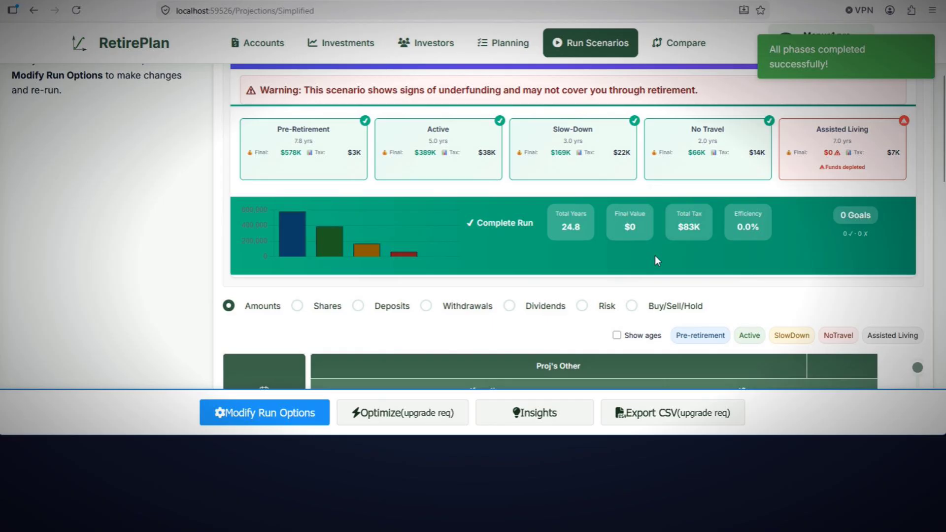
- View the Shares, Deposits and Withdrawals data in the projection results grid
scroll(655, 255, down, 4)
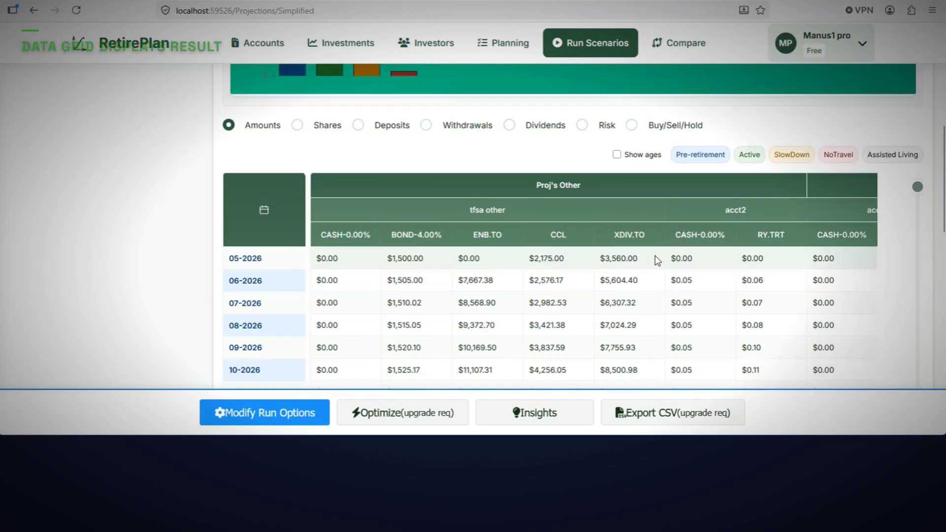
click(311, 127)
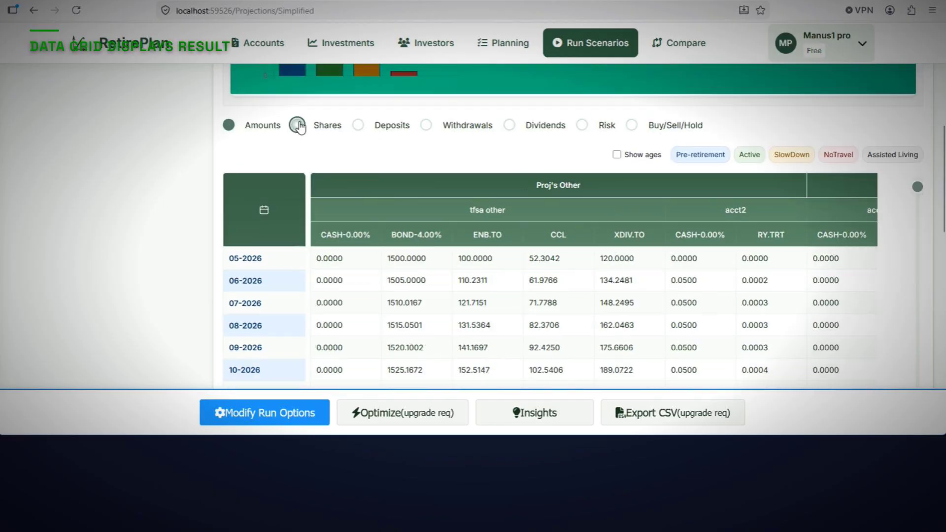
click(358, 125)
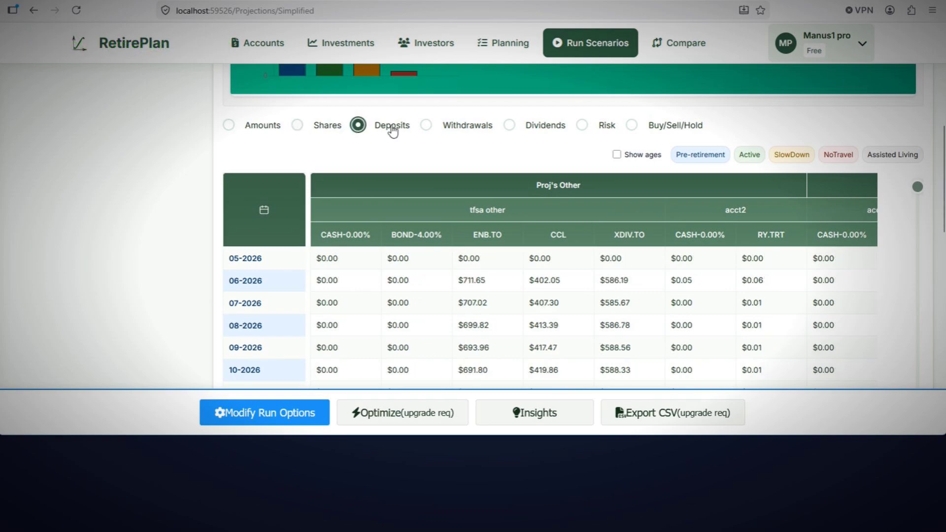
click(428, 125)
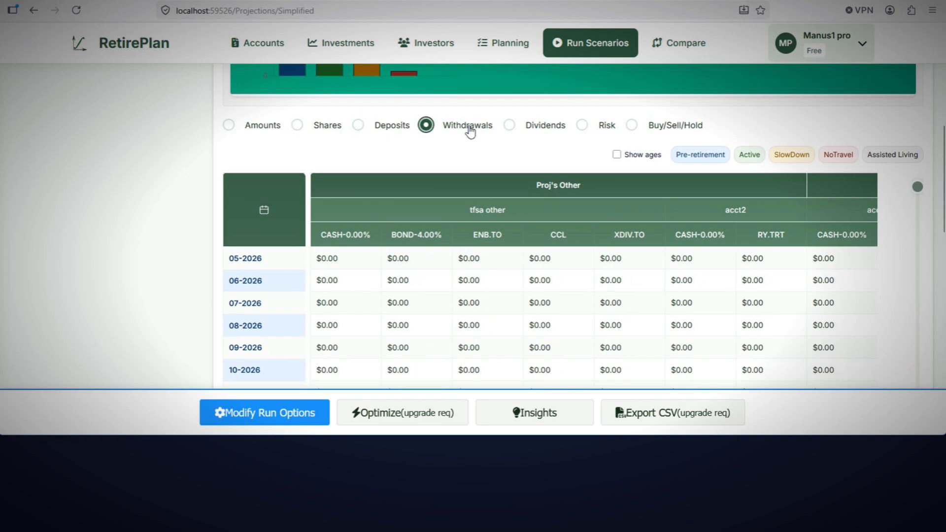
- Jump the results grid to the Active life stage and view its Dividends, Risk and Buy/Sell/Hold data
click(750, 154)
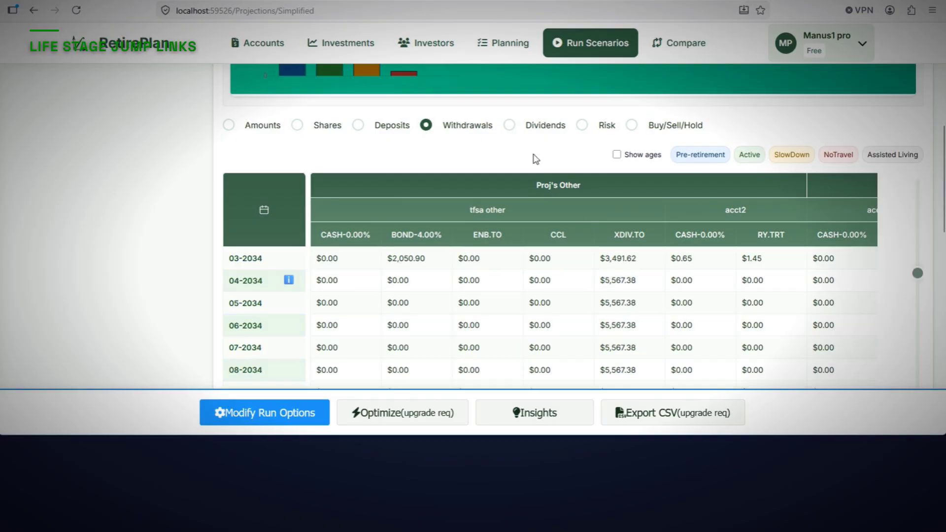
click(508, 126)
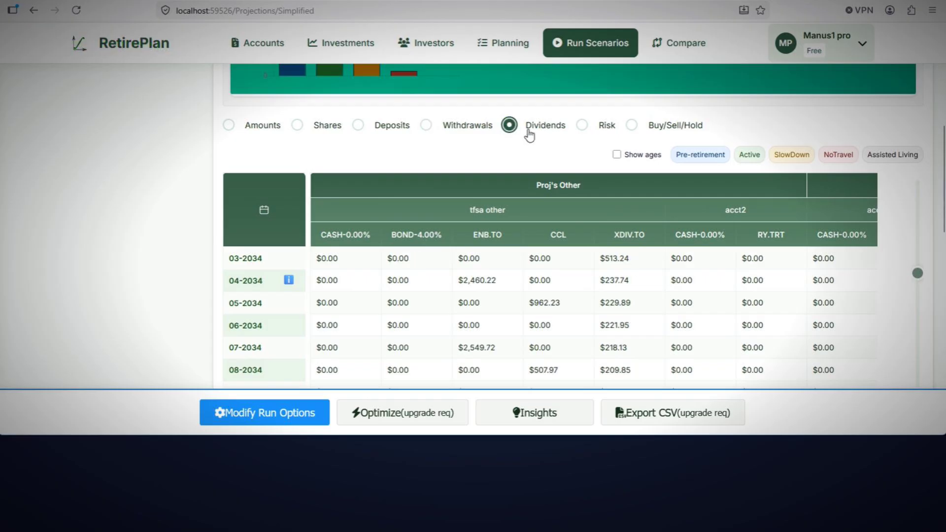
click(581, 127)
click(636, 128)
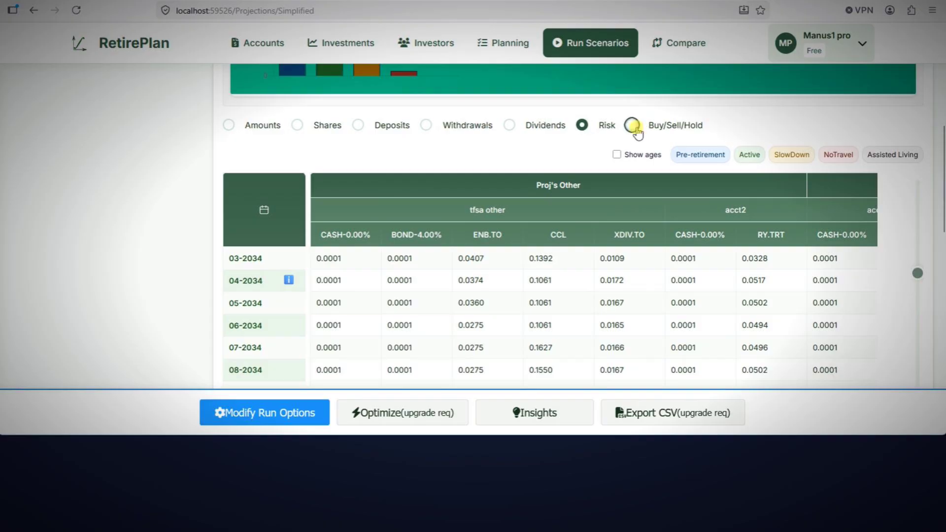
- View the grid's Shares data, return it to Amounts and jump to the SlowDown life stage
click(298, 127)
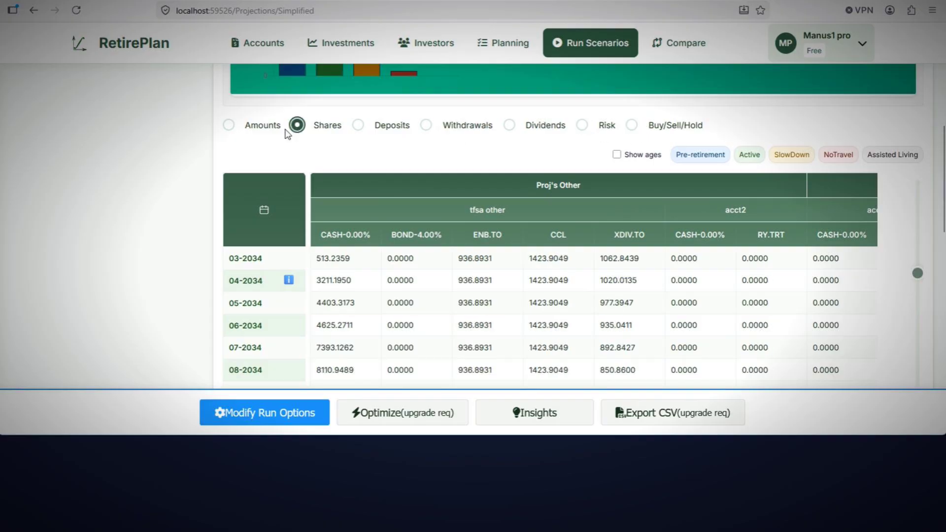
click(230, 127)
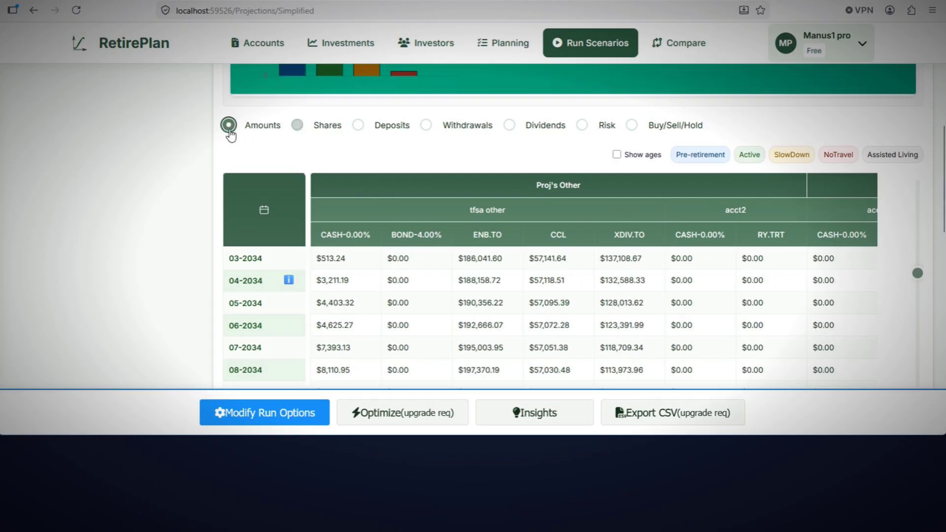
click(790, 154)
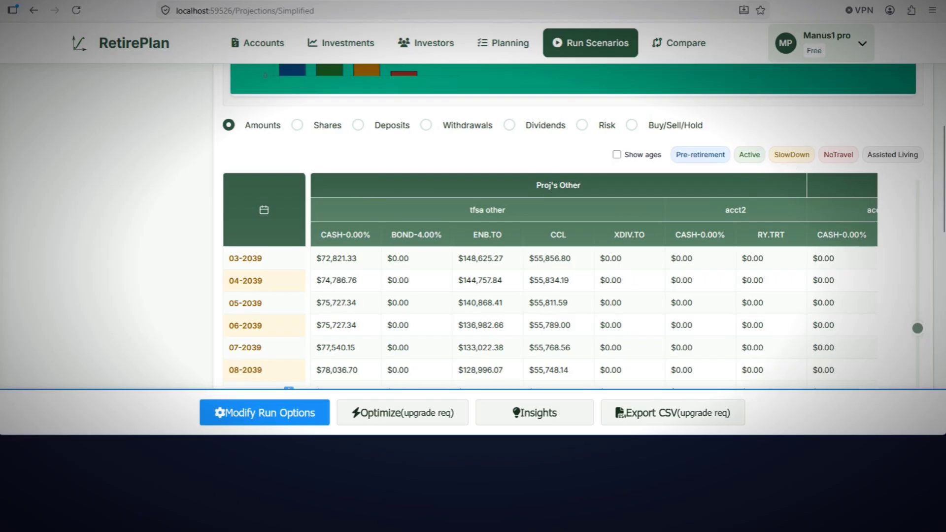
- Examine the further account columns of the results grid and the Portfolio Projection chart below it
drag(940, 202, 941, 234)
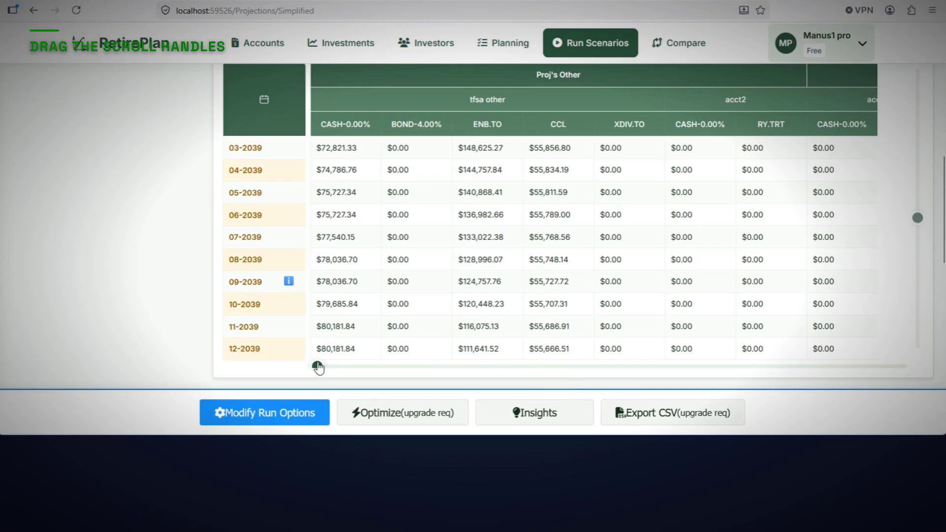
drag(345, 369, 427, 368)
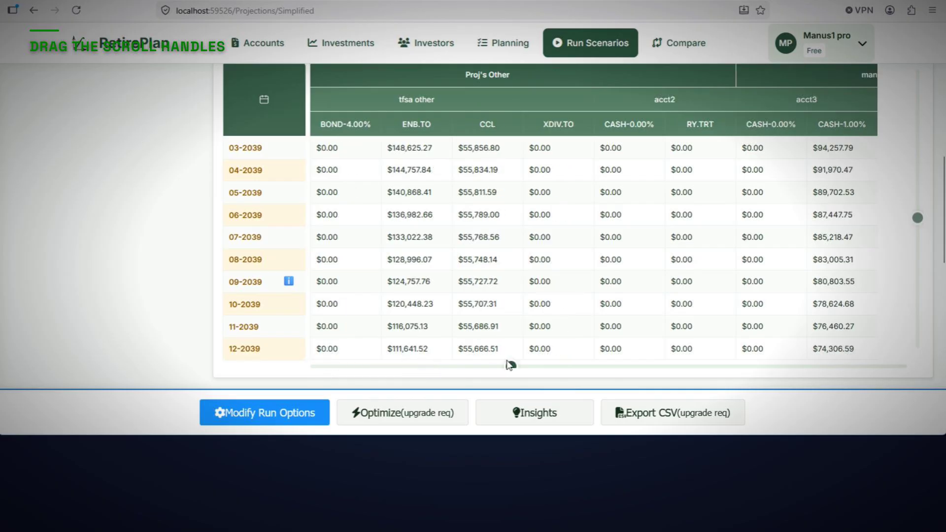
drag(512, 363, 294, 393)
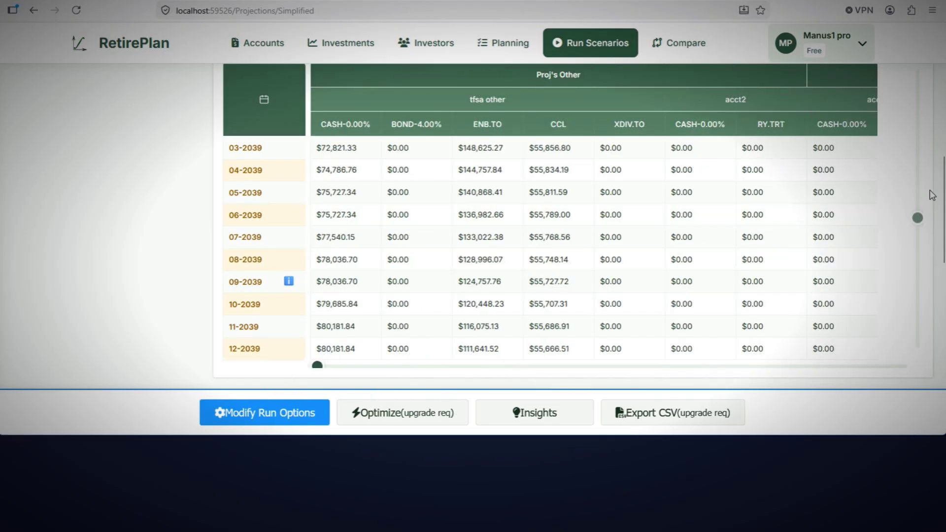
scroll(930, 195, down, 6)
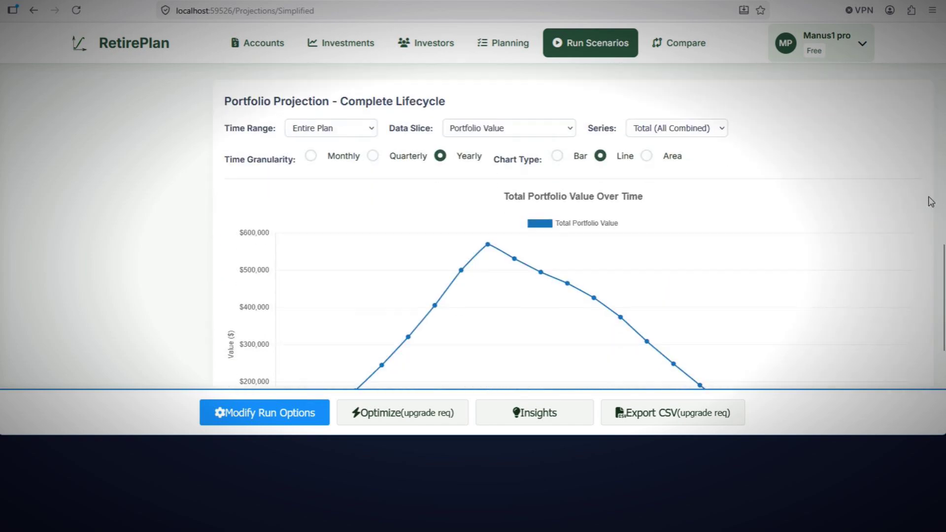
- View the Portfolio Projection chart for the Pre-Retirement, Retirement and Active Retirement time ranges in turn
click(322, 84)
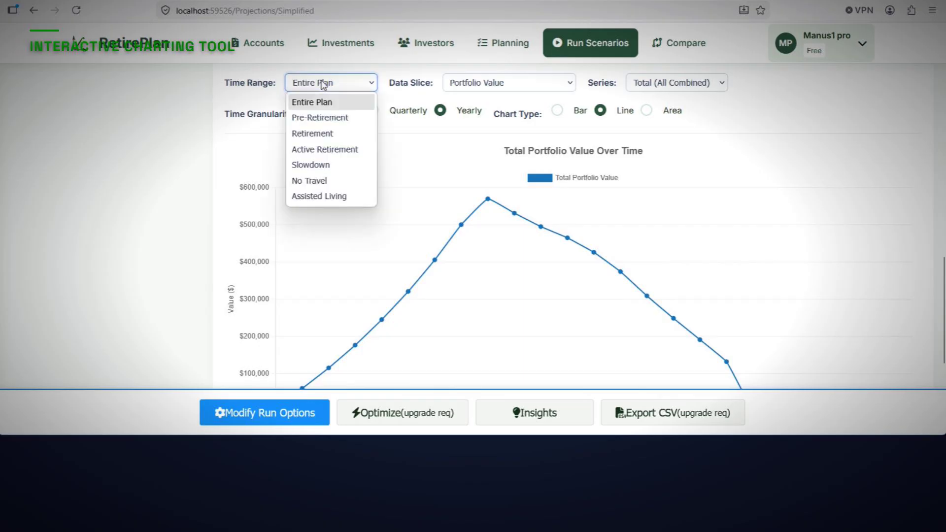
click(320, 117)
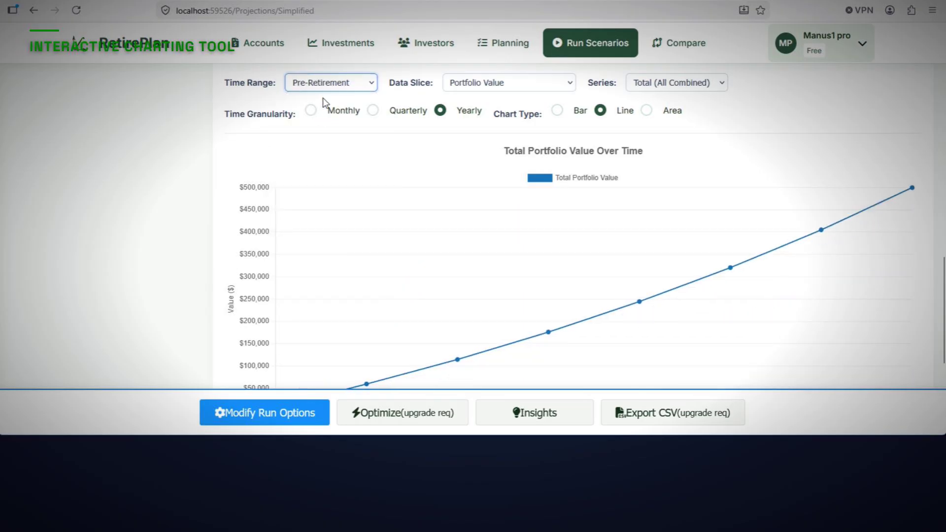
click(325, 90)
click(320, 132)
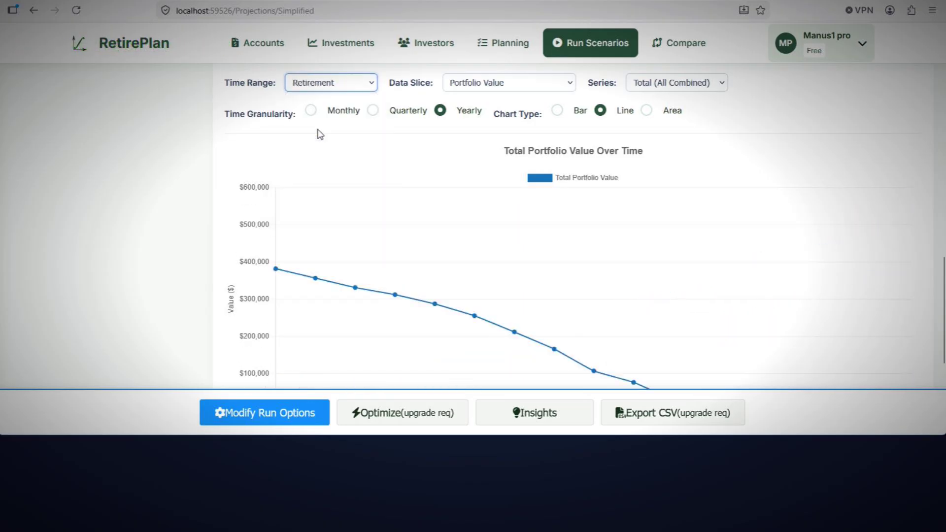
click(330, 89)
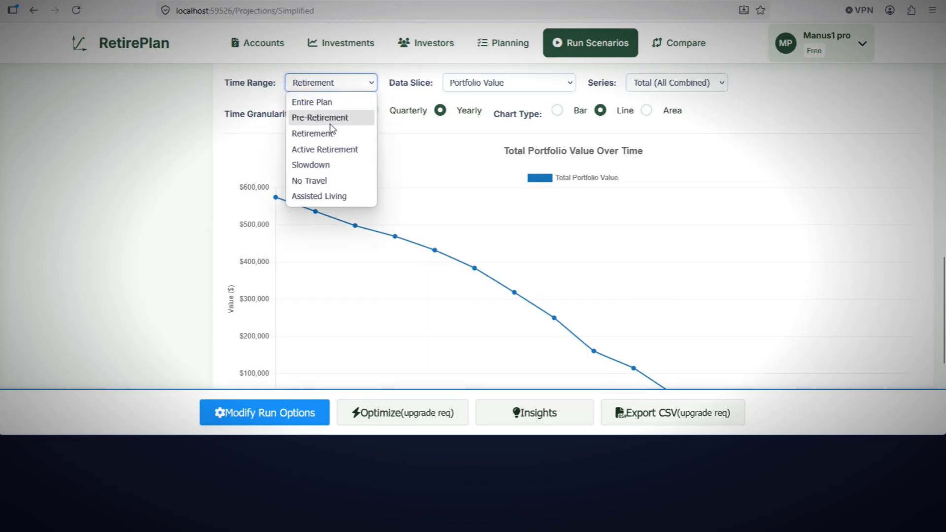
click(328, 148)
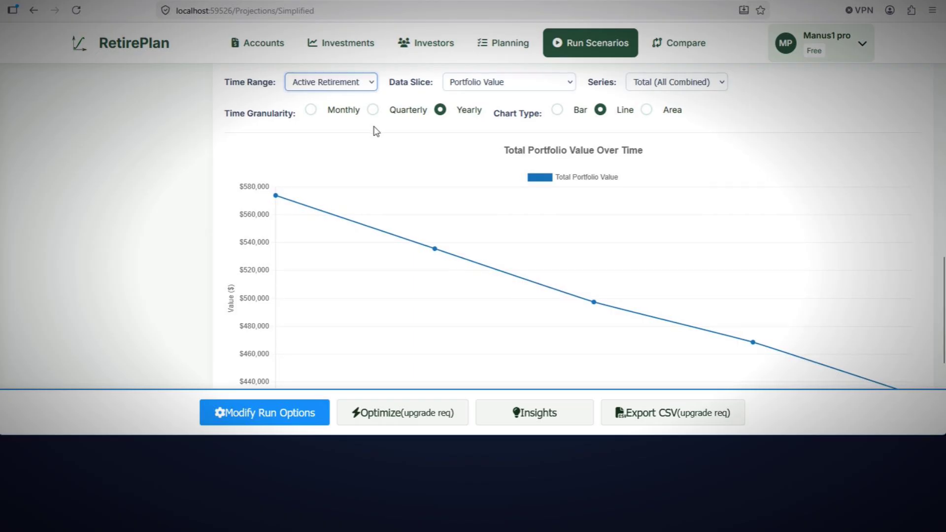
scroll(374, 131, down, 1)
scroll(375, 131, up, 1)
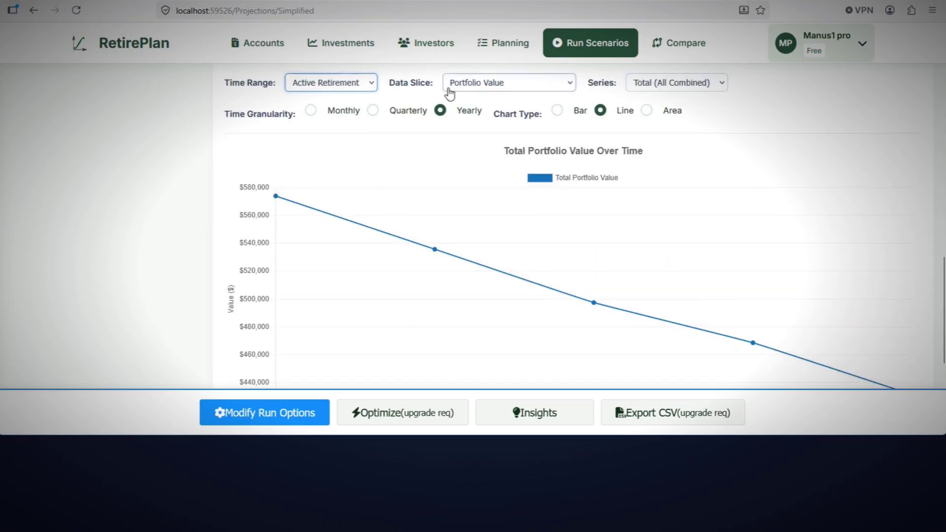
- Switch the projection chart's data slice to Net Worth (Portfolio − Debt) and its series to By Investor
click(449, 83)
click(469, 117)
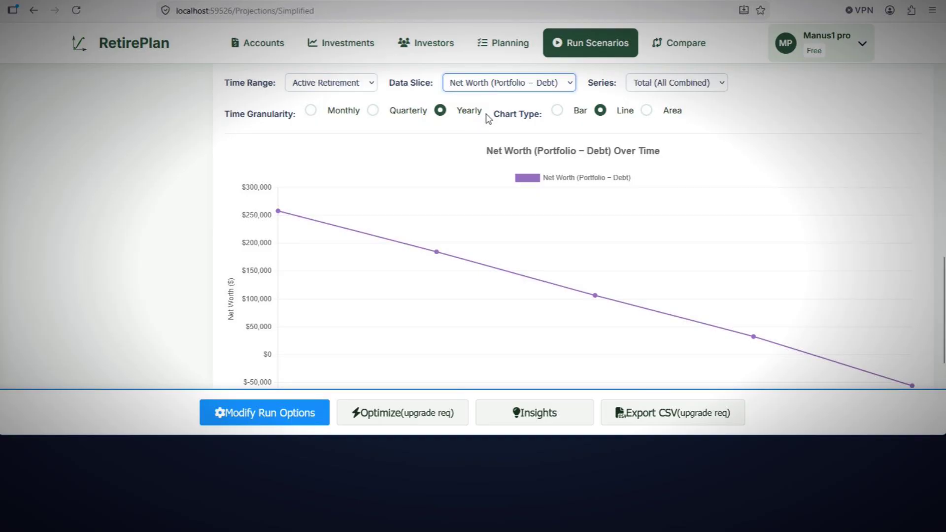
scroll(488, 118, up, 1)
click(667, 143)
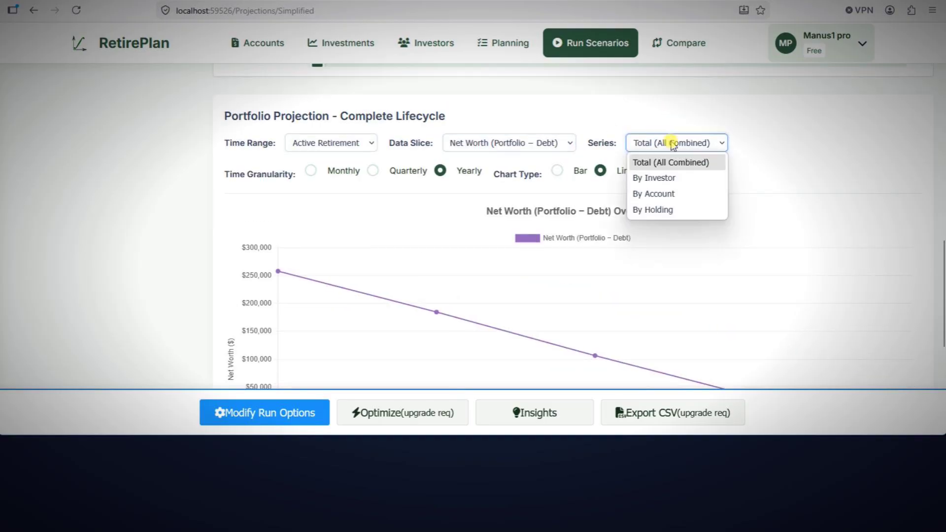
click(680, 181)
scroll(537, 135, down, 1)
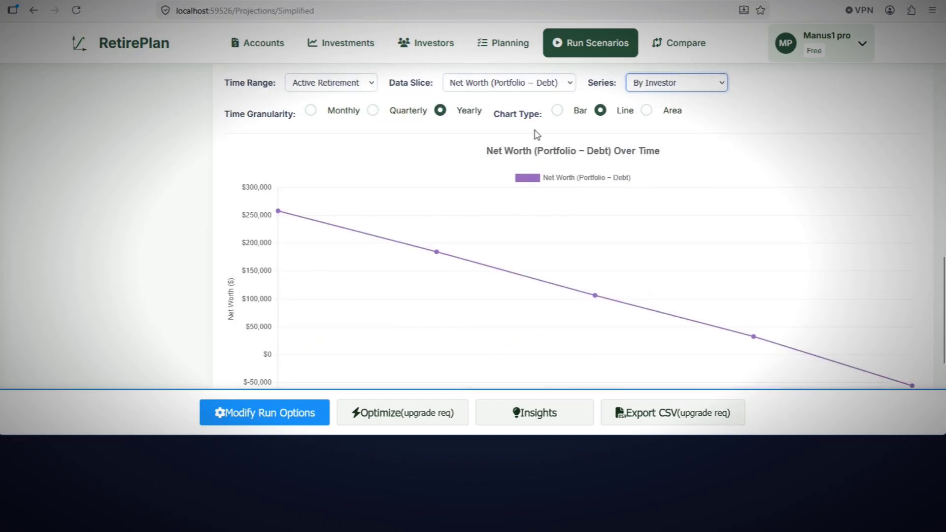
- Chart the Dividends data slice, examine the whole graph and return to the Multi-Phase Projection summary
click(509, 91)
click(491, 132)
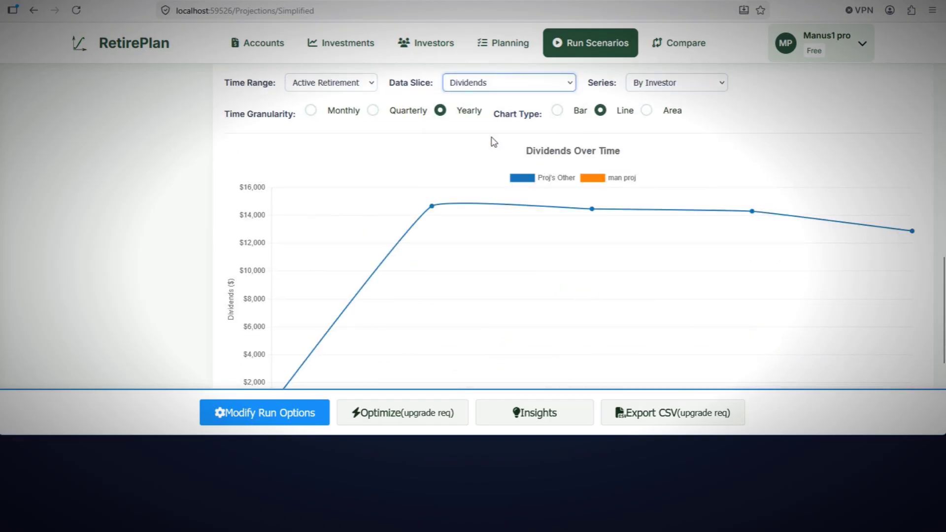
scroll(498, 181, down, 1)
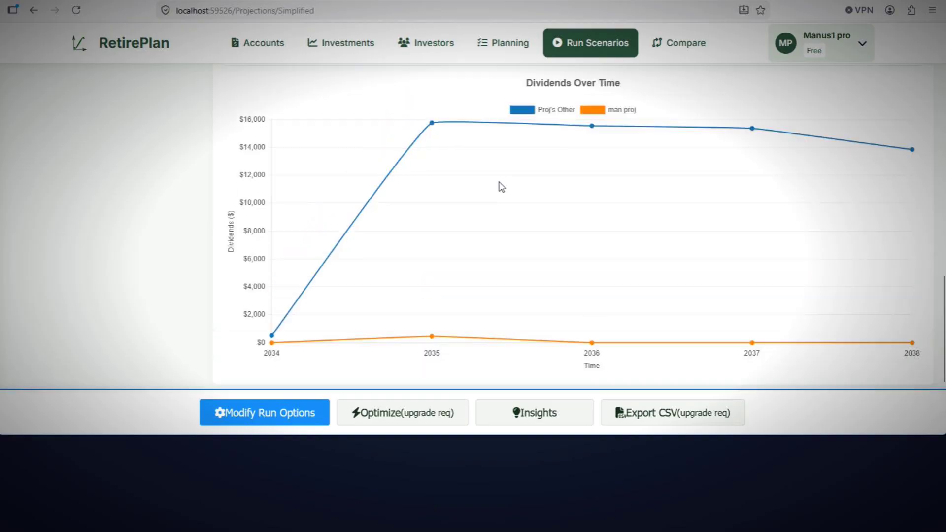
scroll(498, 181, up, 1)
scroll(498, 181, down, 4)
scroll(498, 181, up, 2)
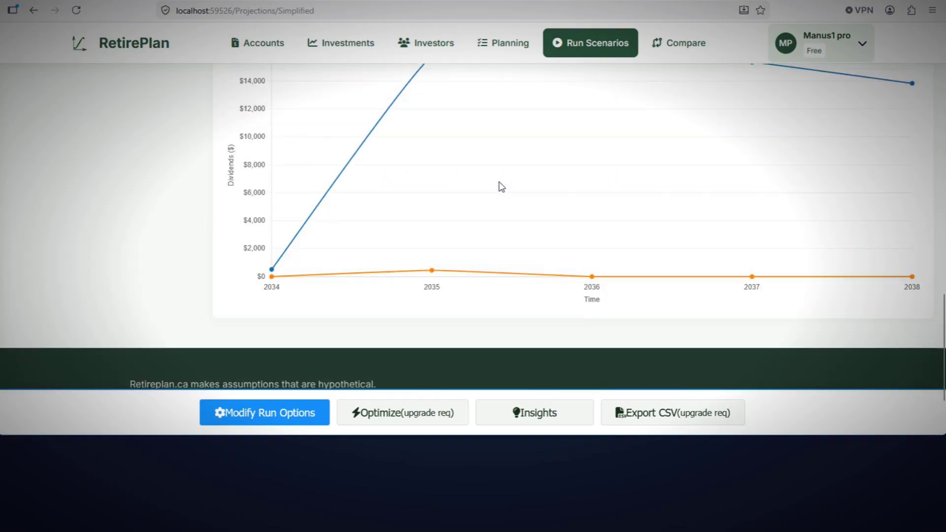
scroll(501, 187, up, 10)
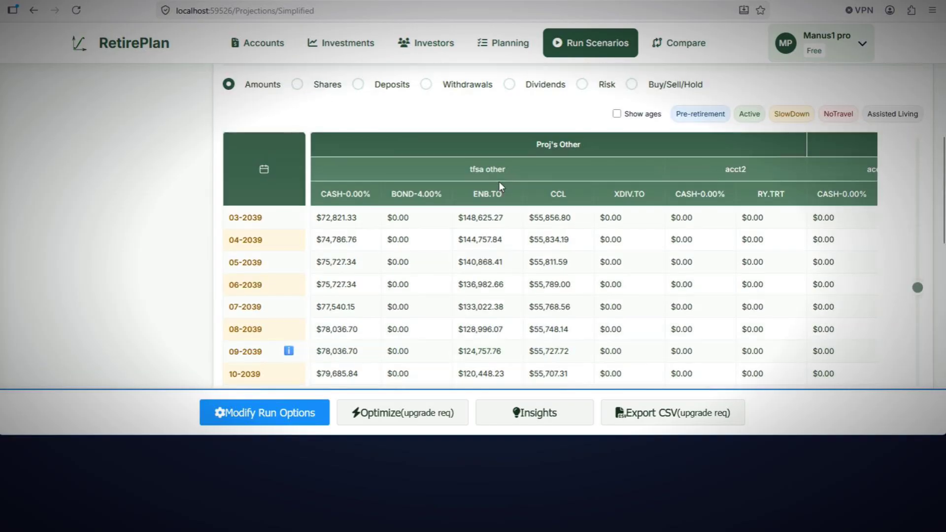
scroll(499, 182, up, 10)
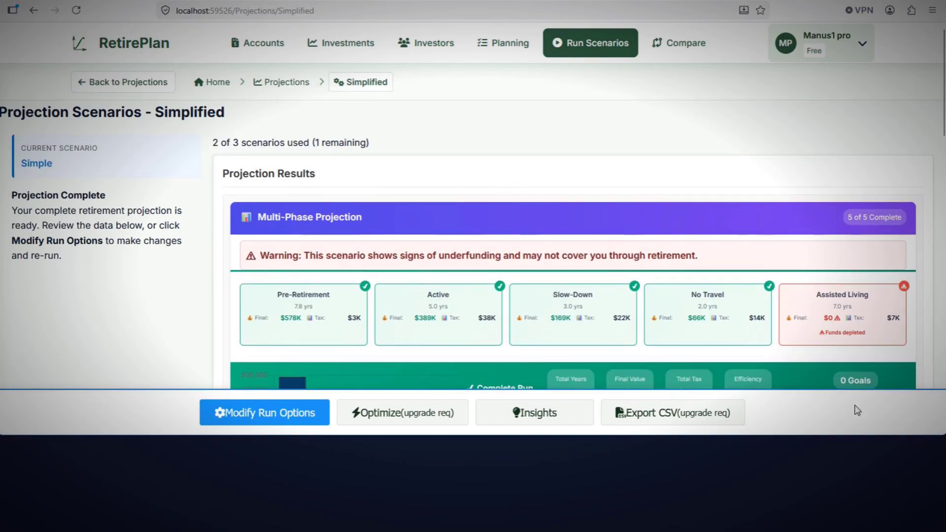